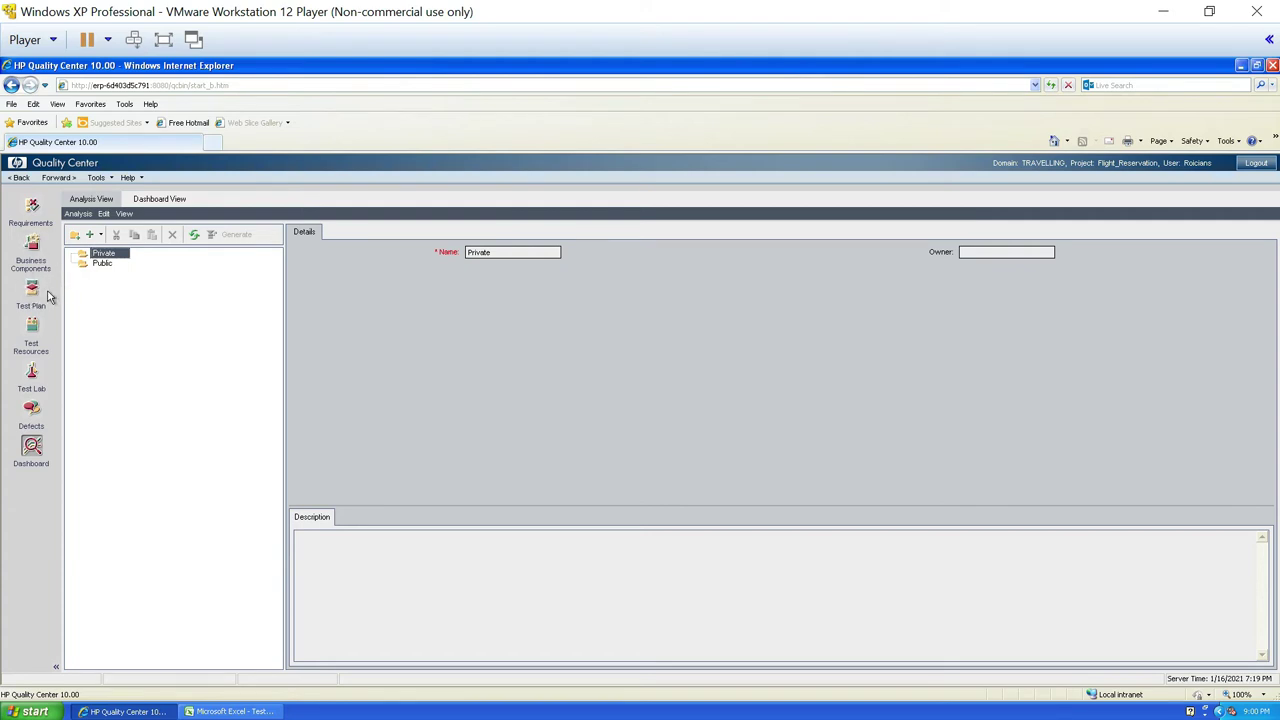
- Generate the Standard Test Planning Report from the Test Plan module and maximize the report window
left_click(36, 299)
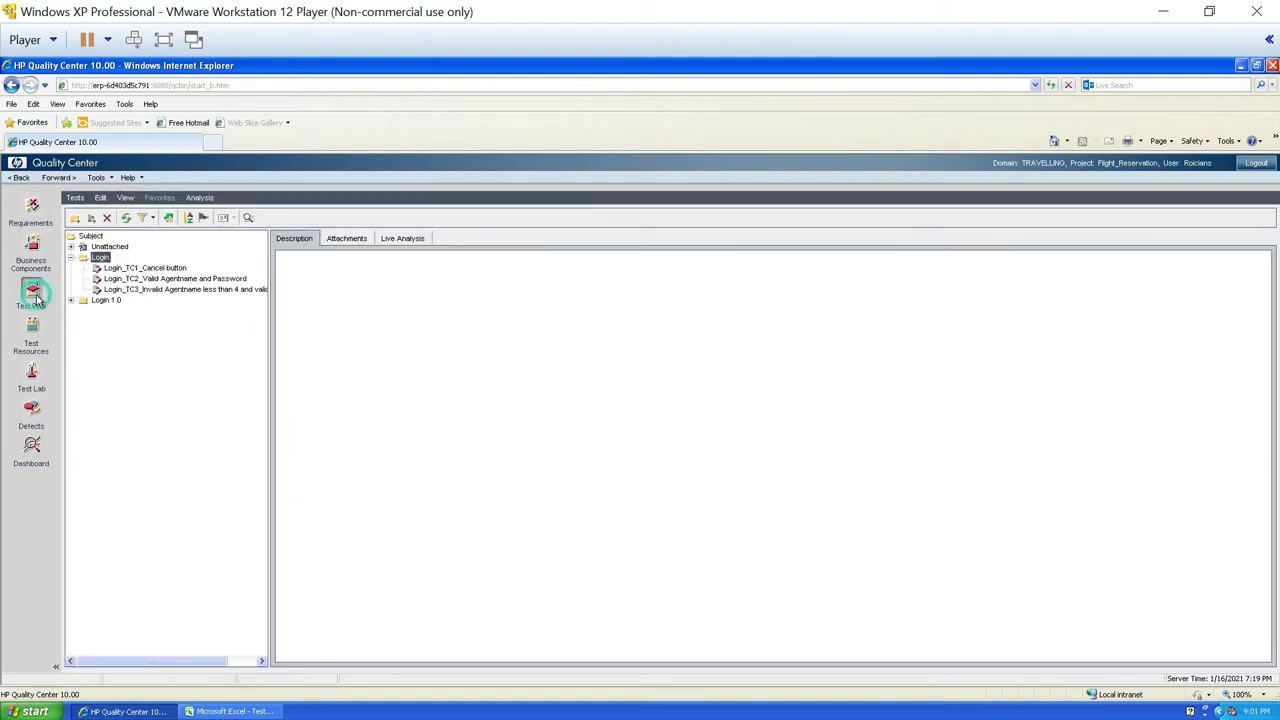
left_click(202, 199)
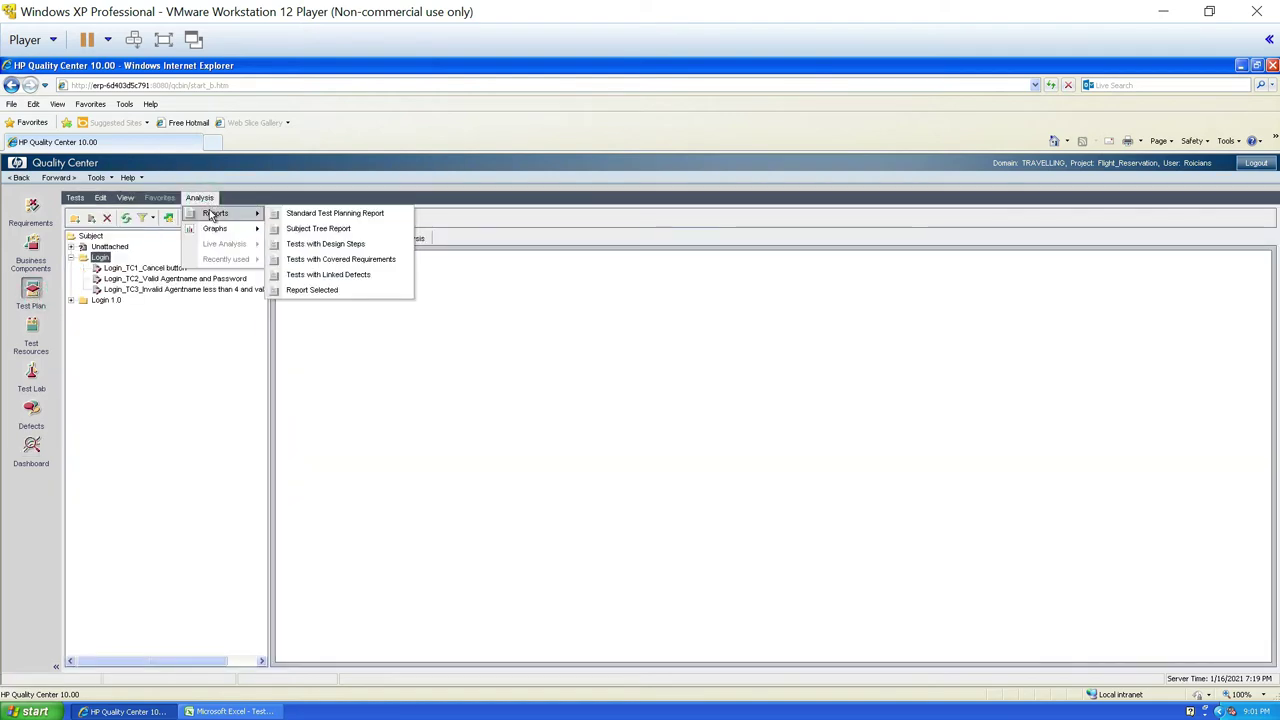
mouse_move(252, 213)
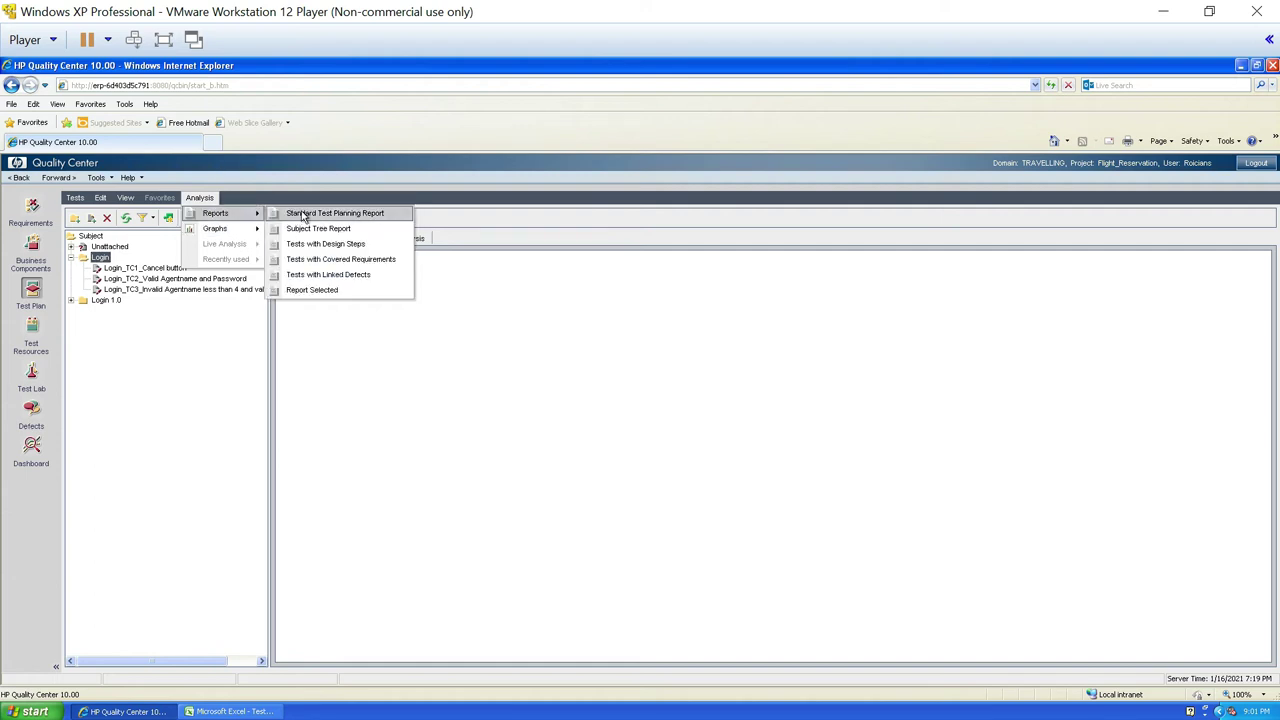
left_click(310, 213)
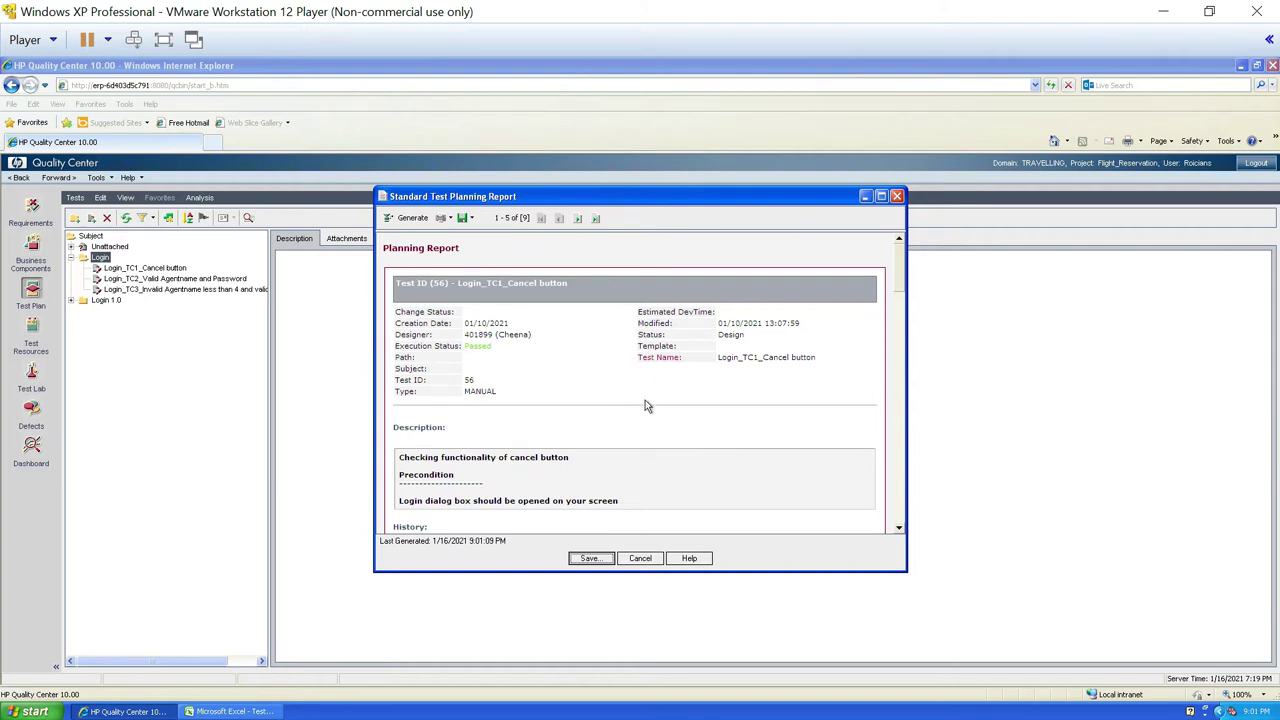
double_click(470, 196)
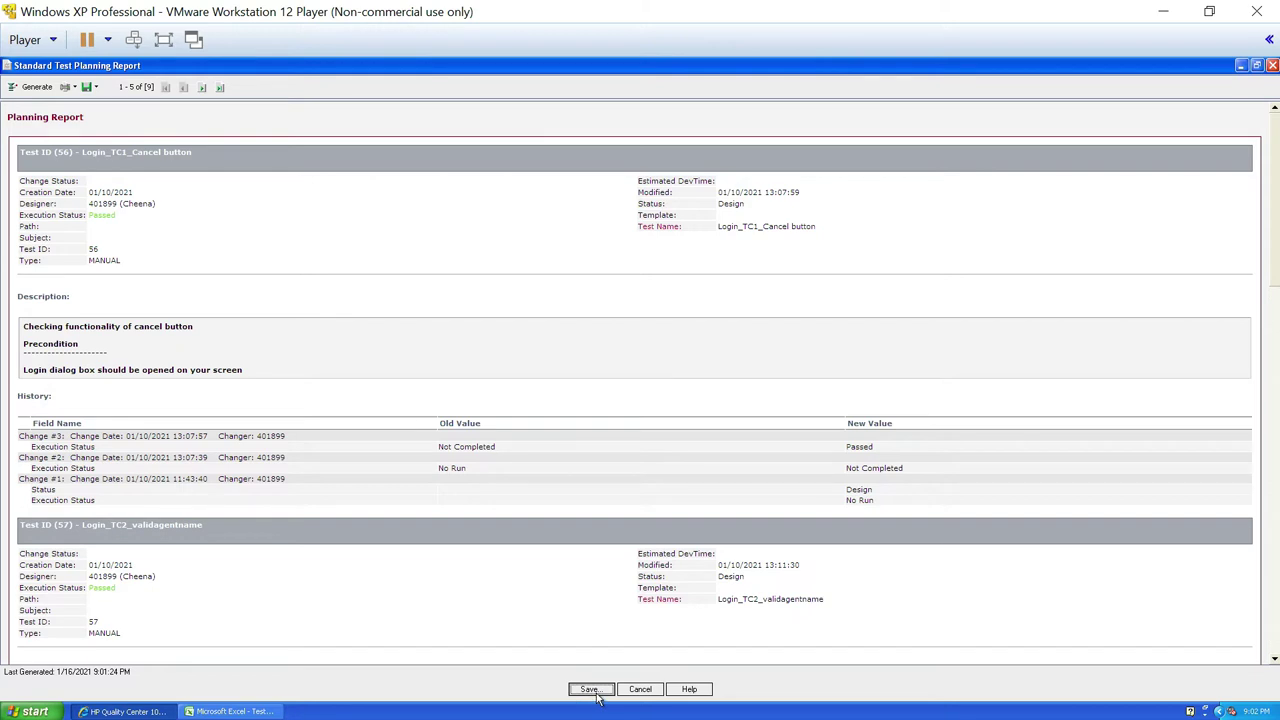
- Save the report in the Private folder under the name Standard Test Planning Report
left_click(89, 90)
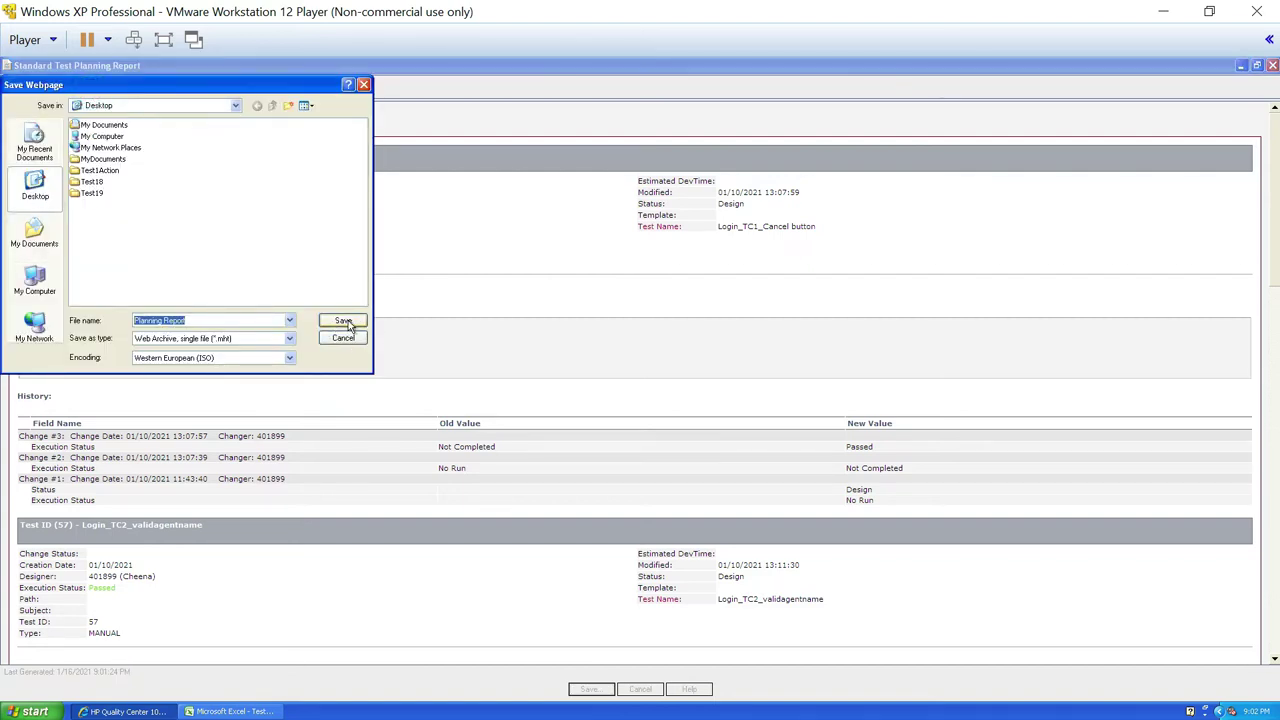
left_click(363, 84)
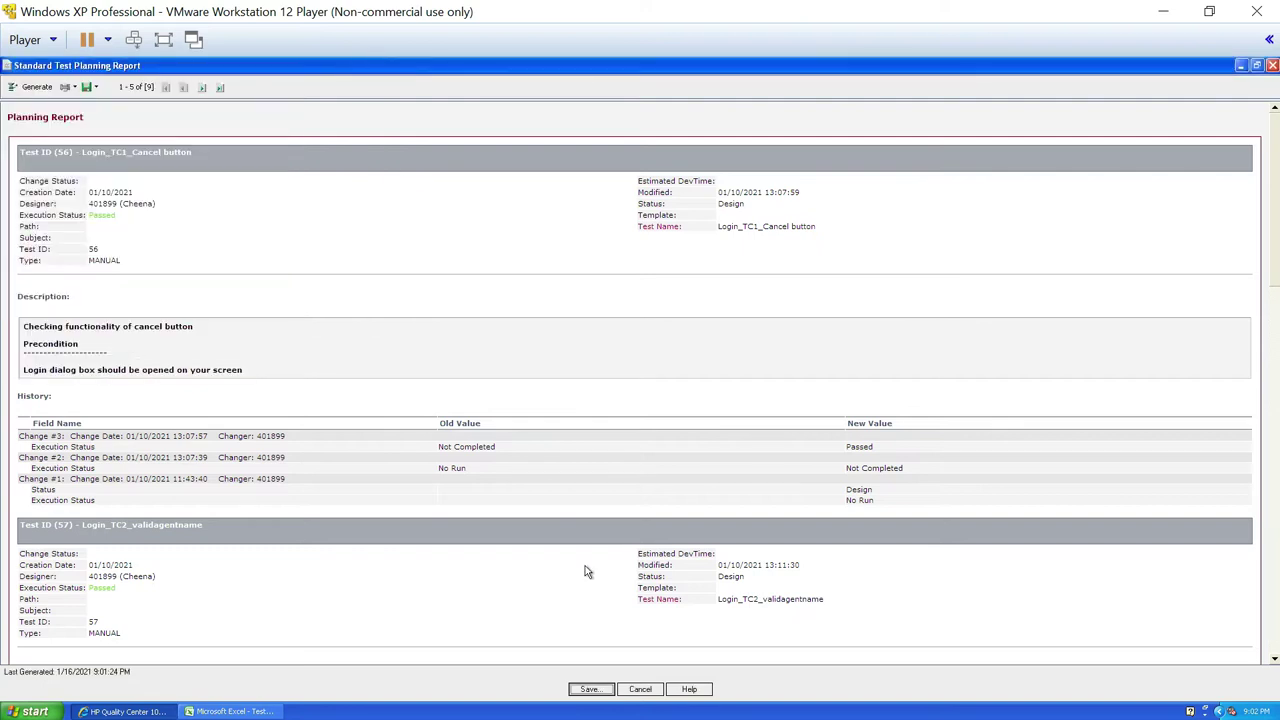
left_click(590, 689)
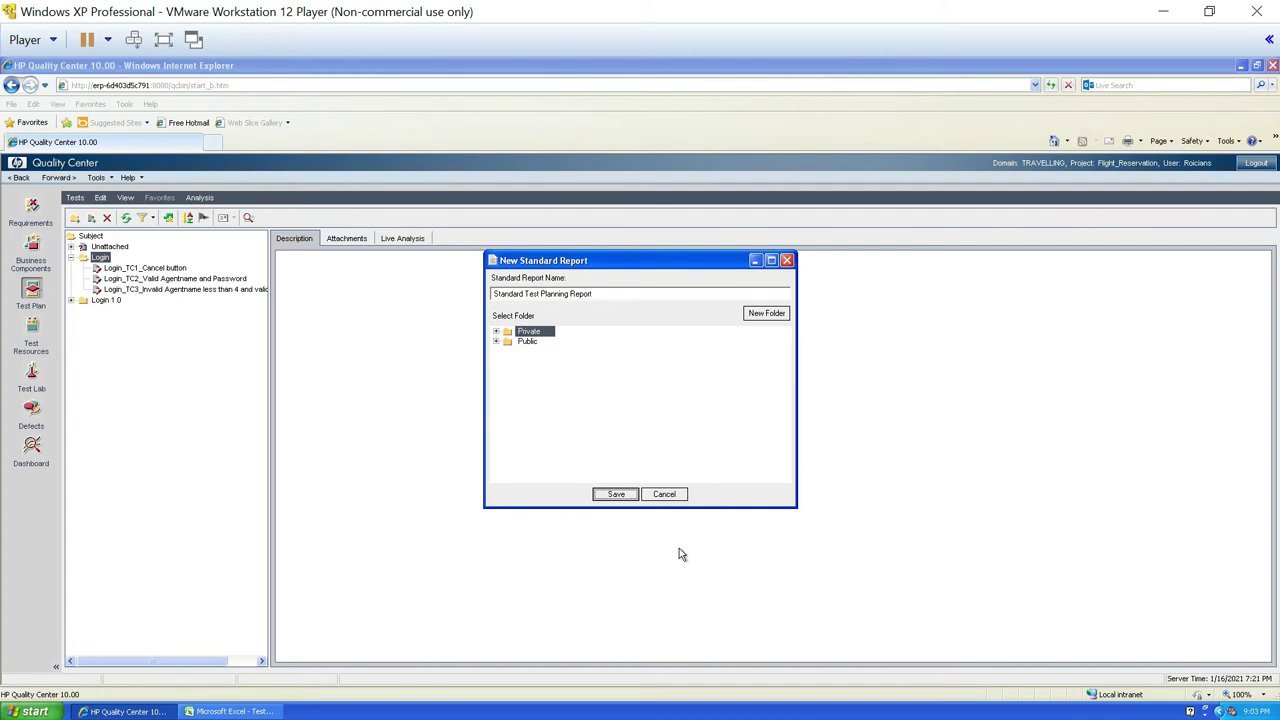
left_click(616, 494)
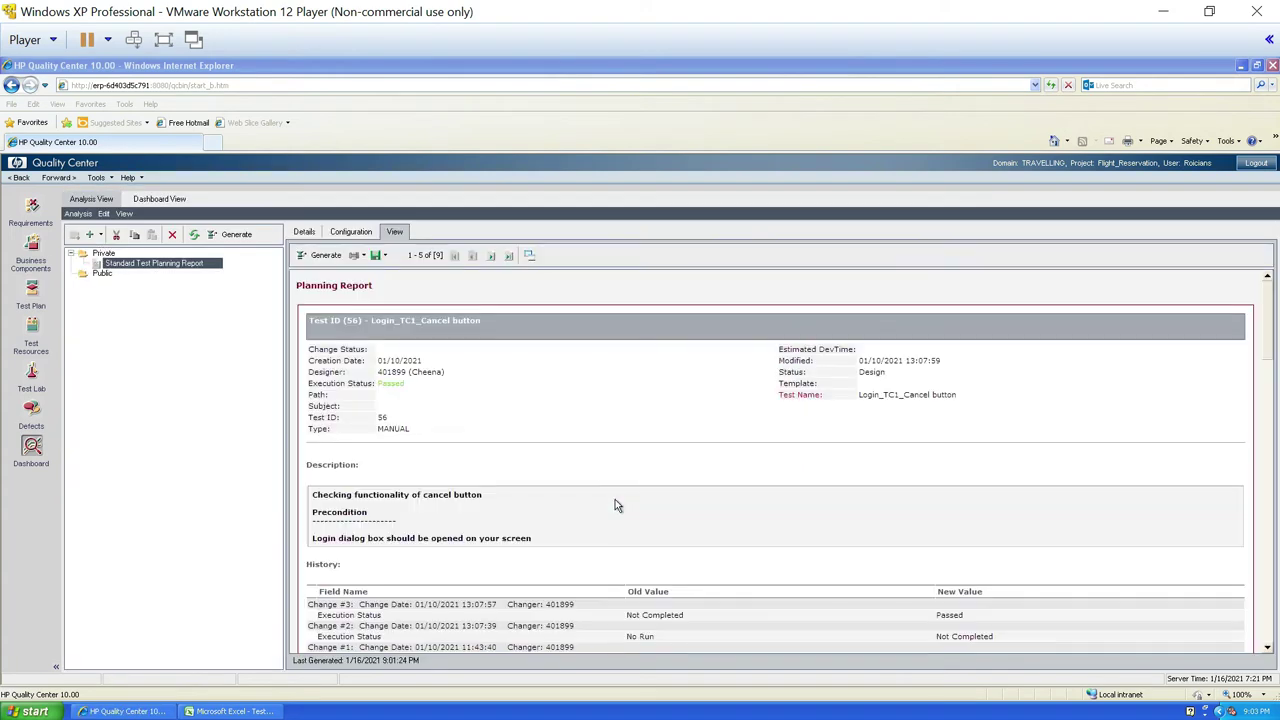
- Look through the Dashboard, Test Lab, Defects and Requirements modules
left_click(40, 452)
left_click(30, 376)
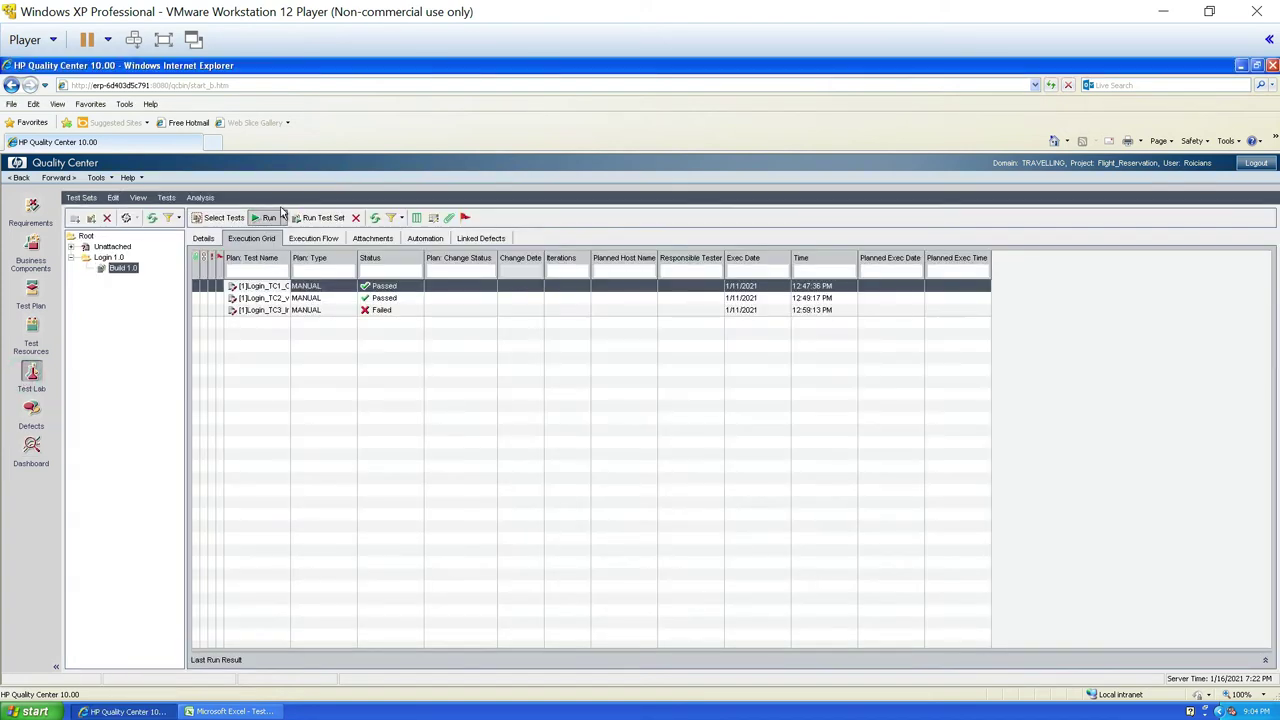
left_click(32, 414)
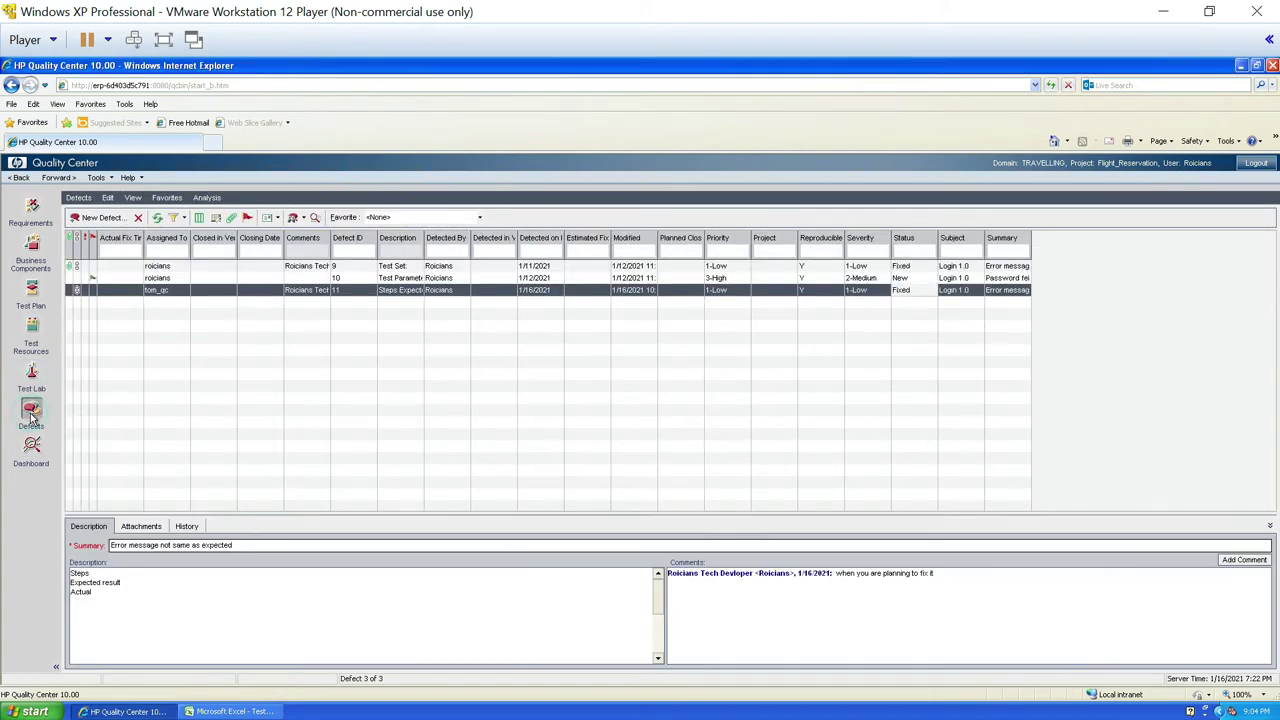
left_click(31, 208)
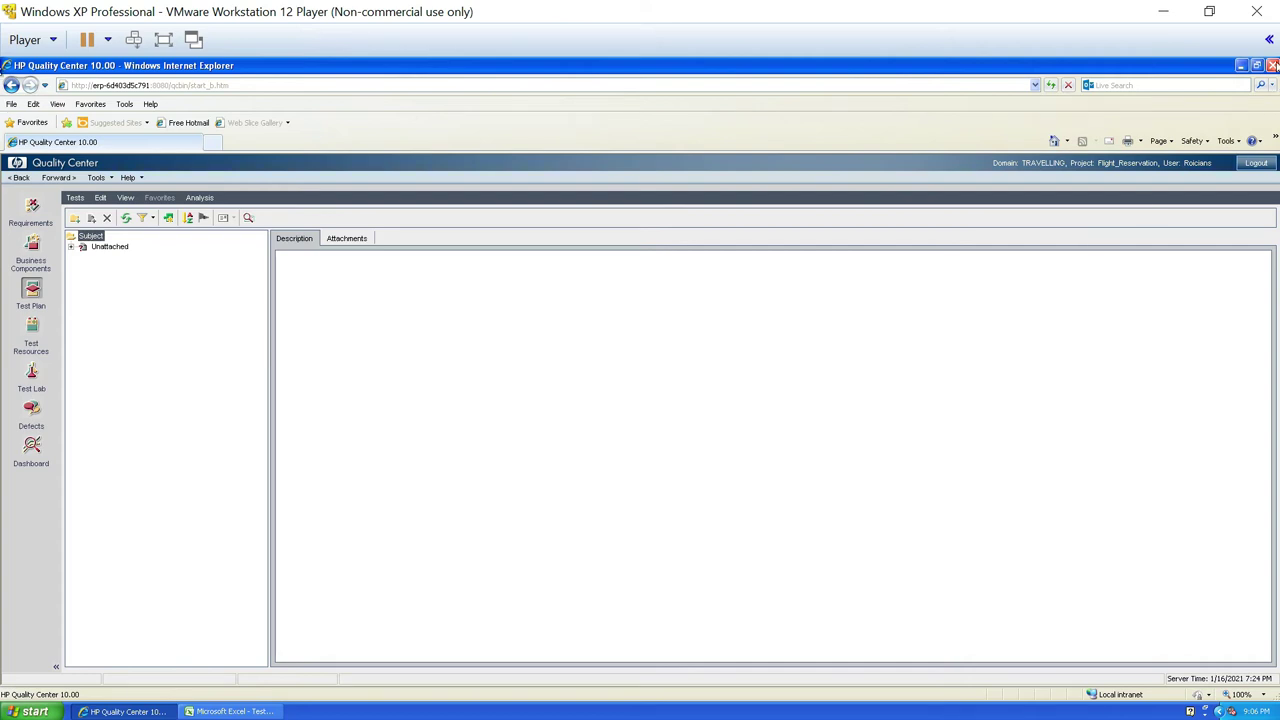
- Check the test detail fields in Quality Center and rename the Date header in the Excel test case template to Creation Date
left_click(1241, 66)
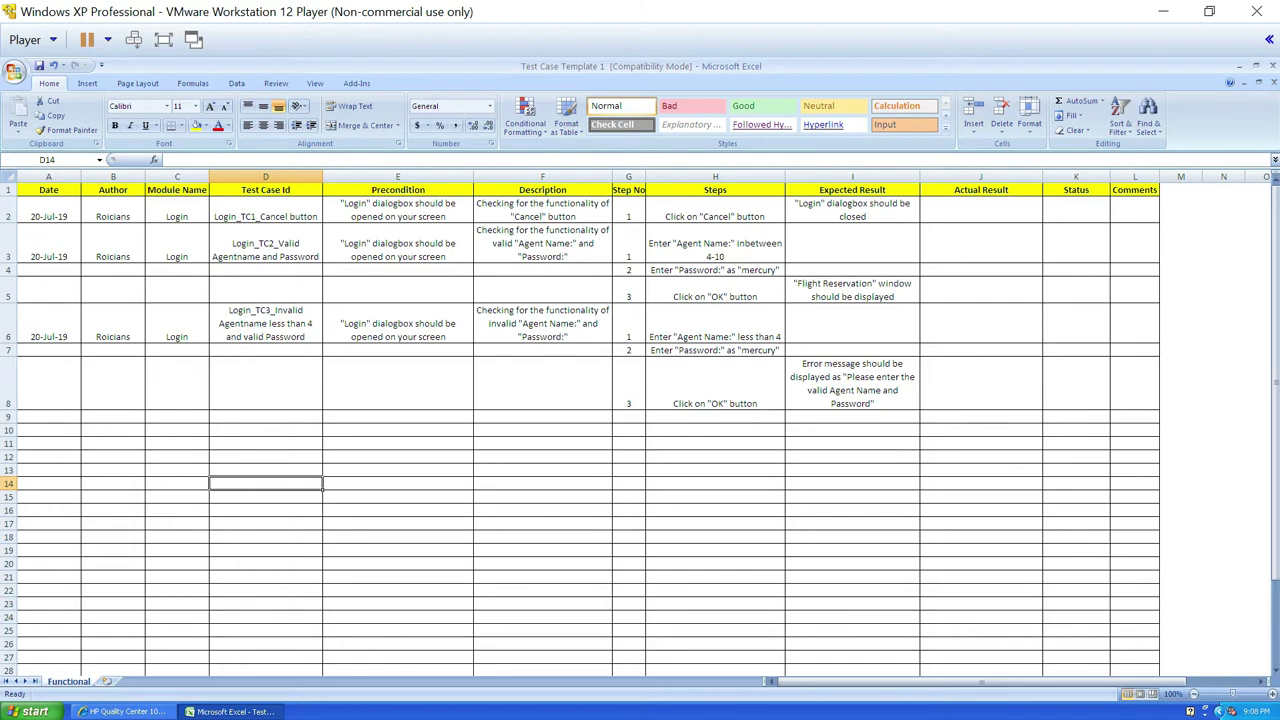
left_click(120, 711)
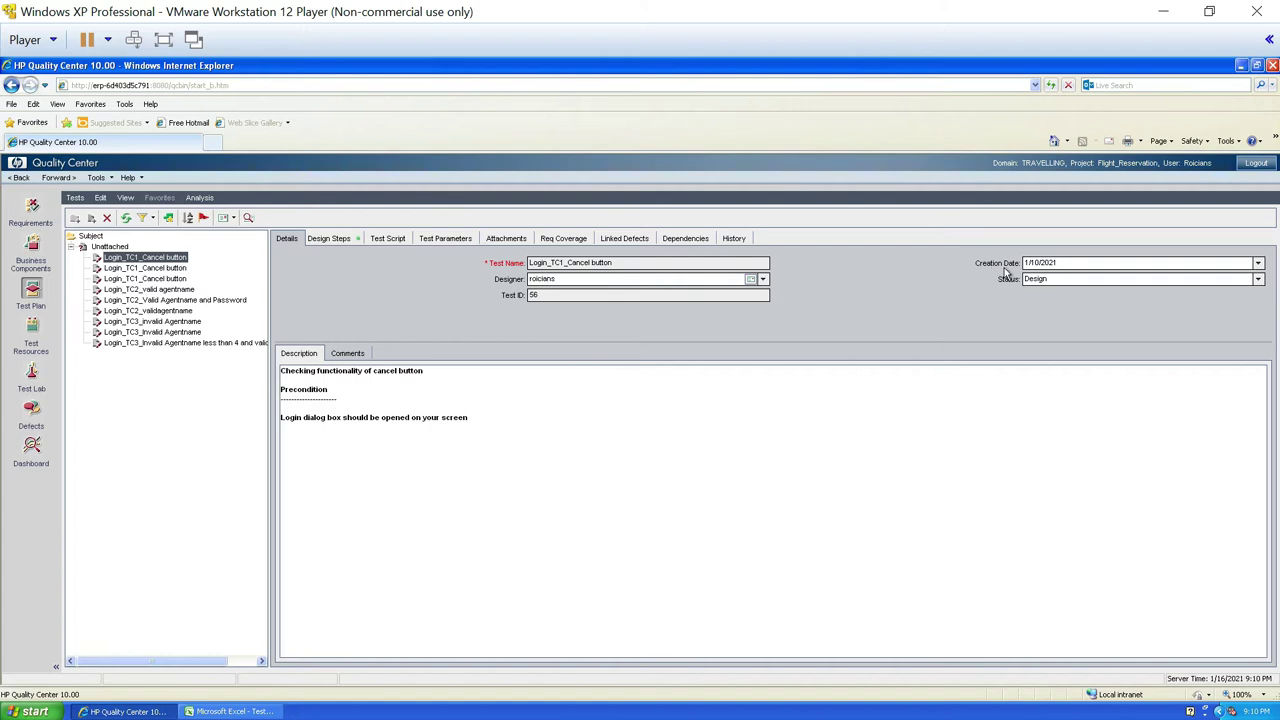
left_click(232, 711)
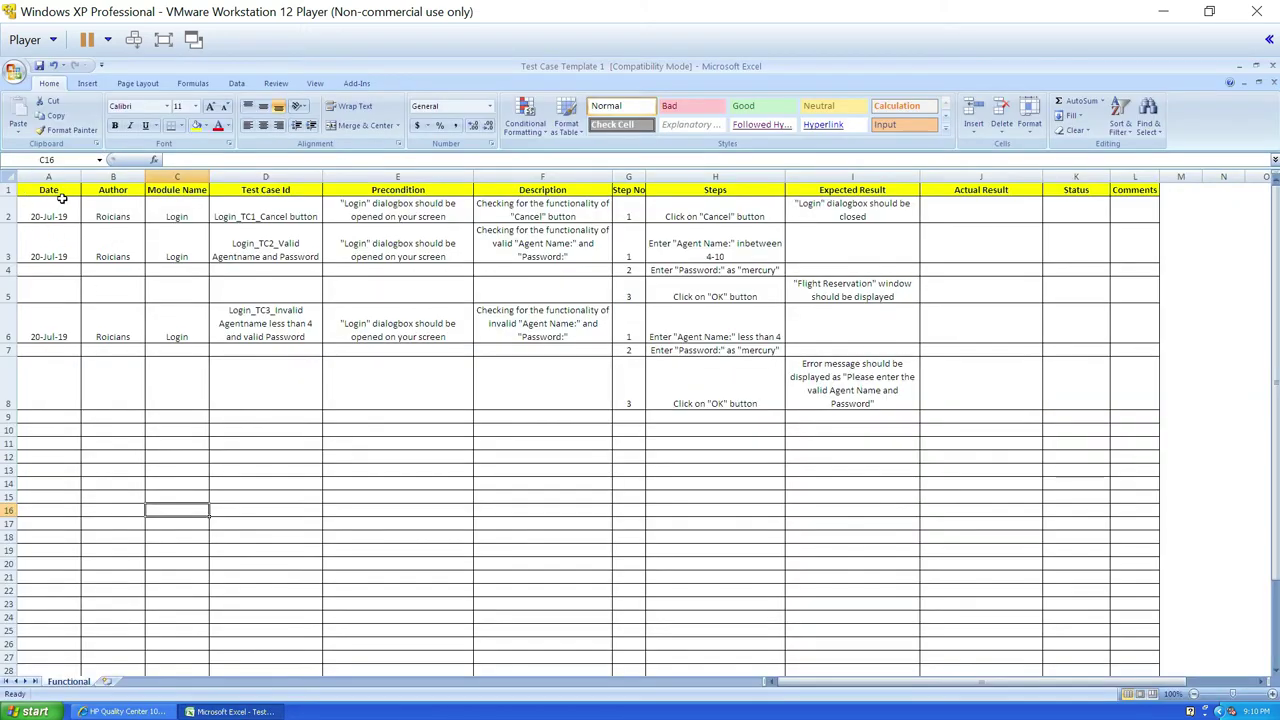
left_click(60, 191)
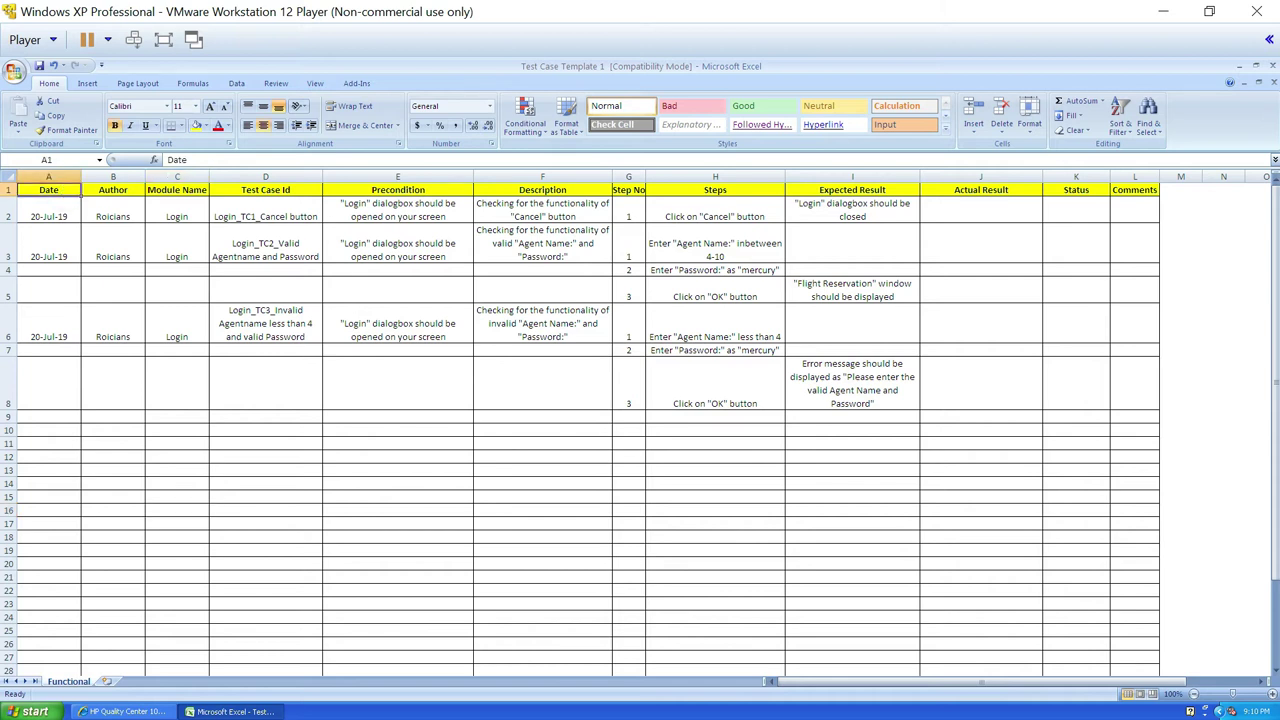
double_click(60, 191)
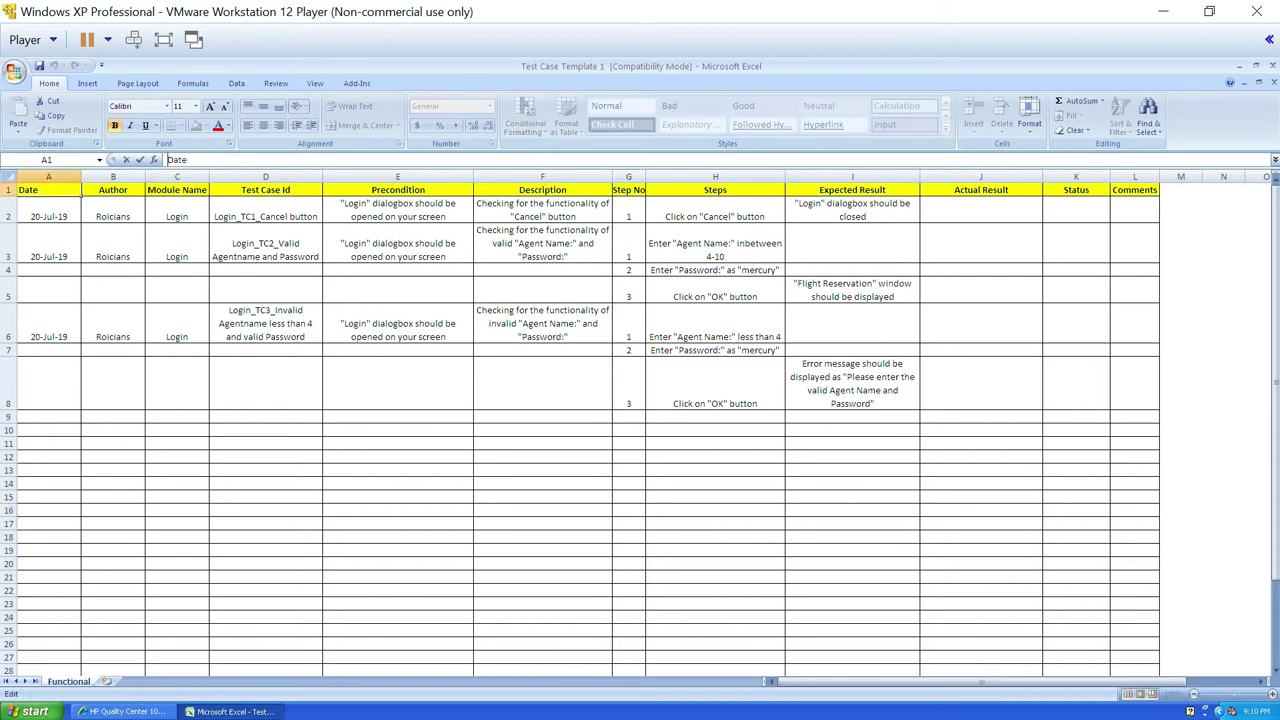
type("Creation")
- Check the test details in Quality Center again and delete the Author column from the Excel template
left_click(160, 711)
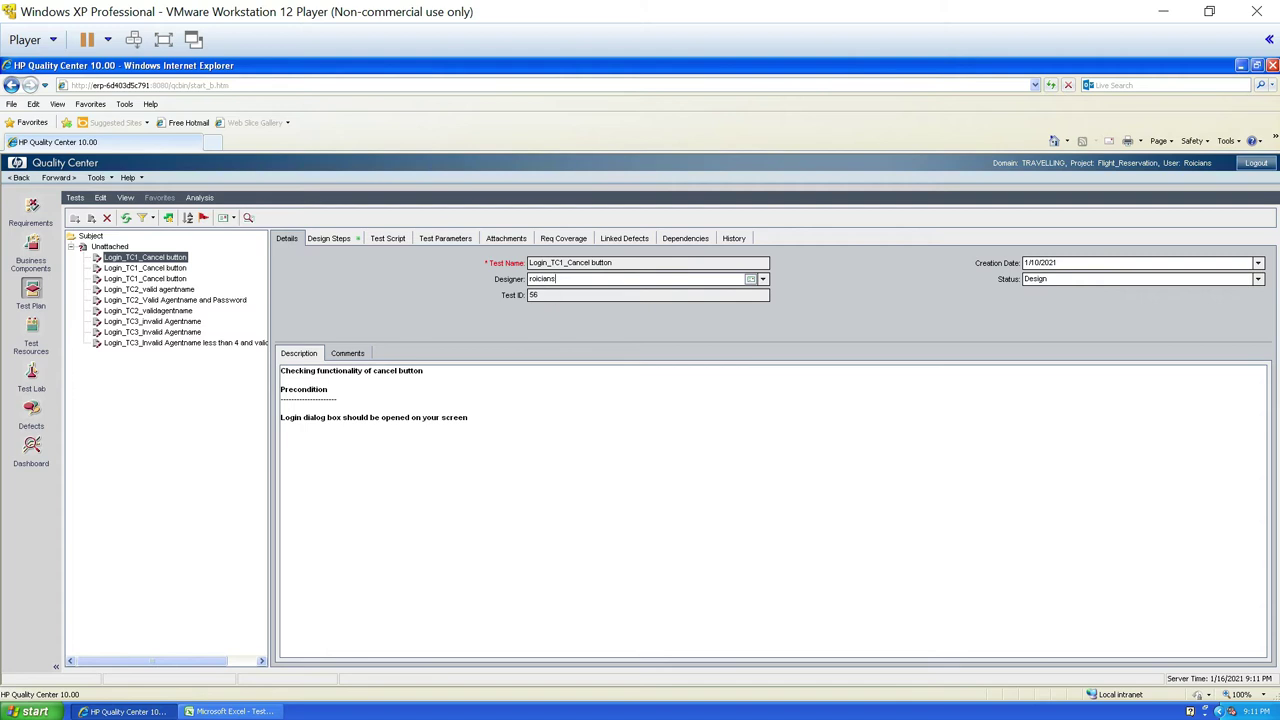
left_click(230, 711)
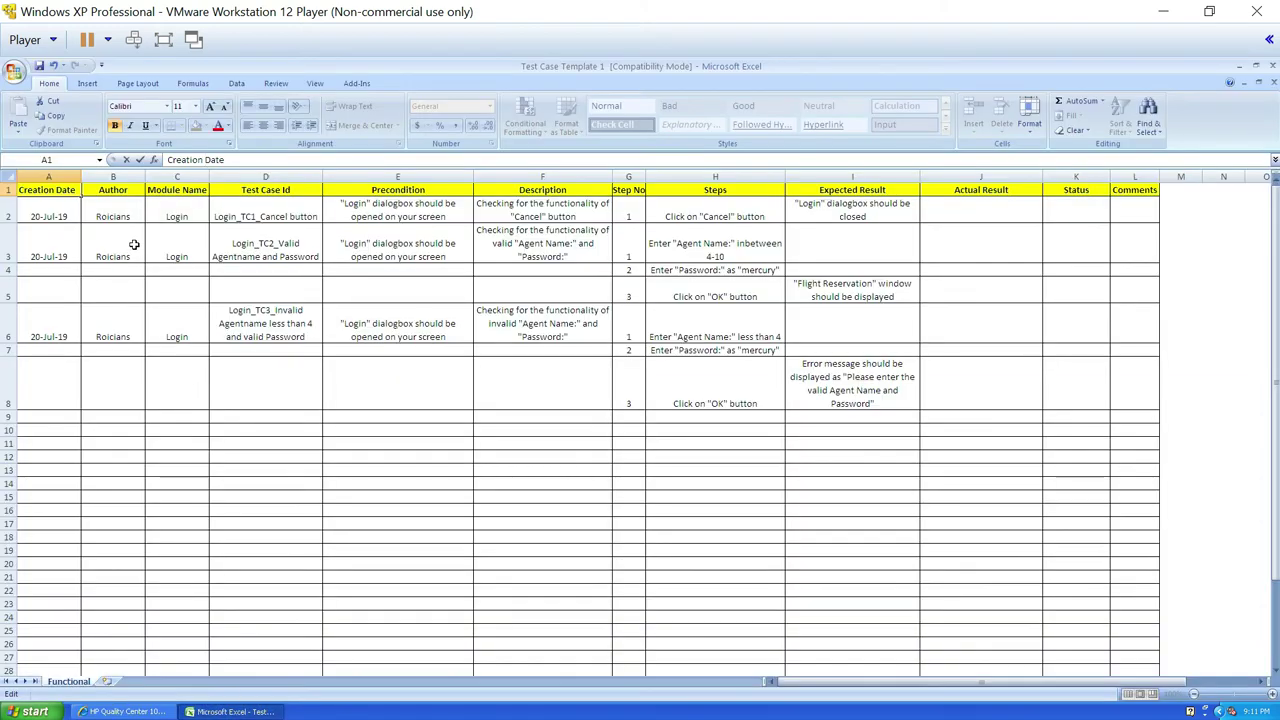
right_click(124, 176)
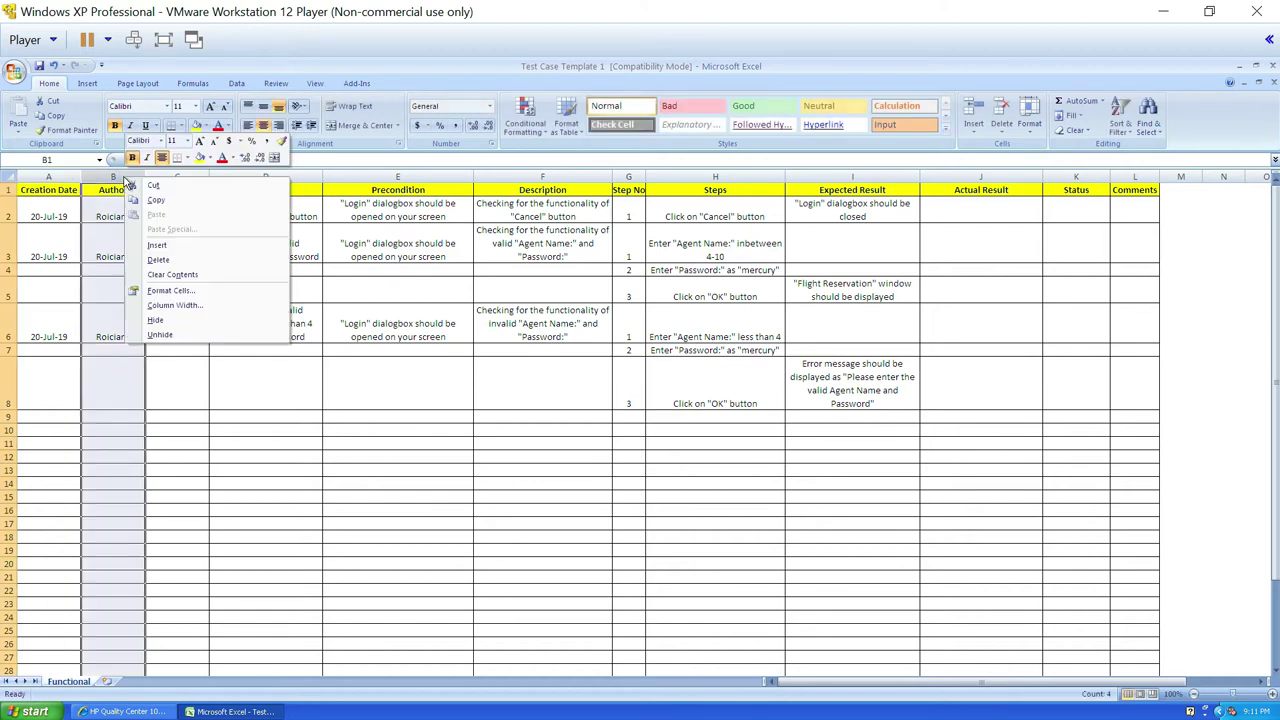
left_click(157, 260)
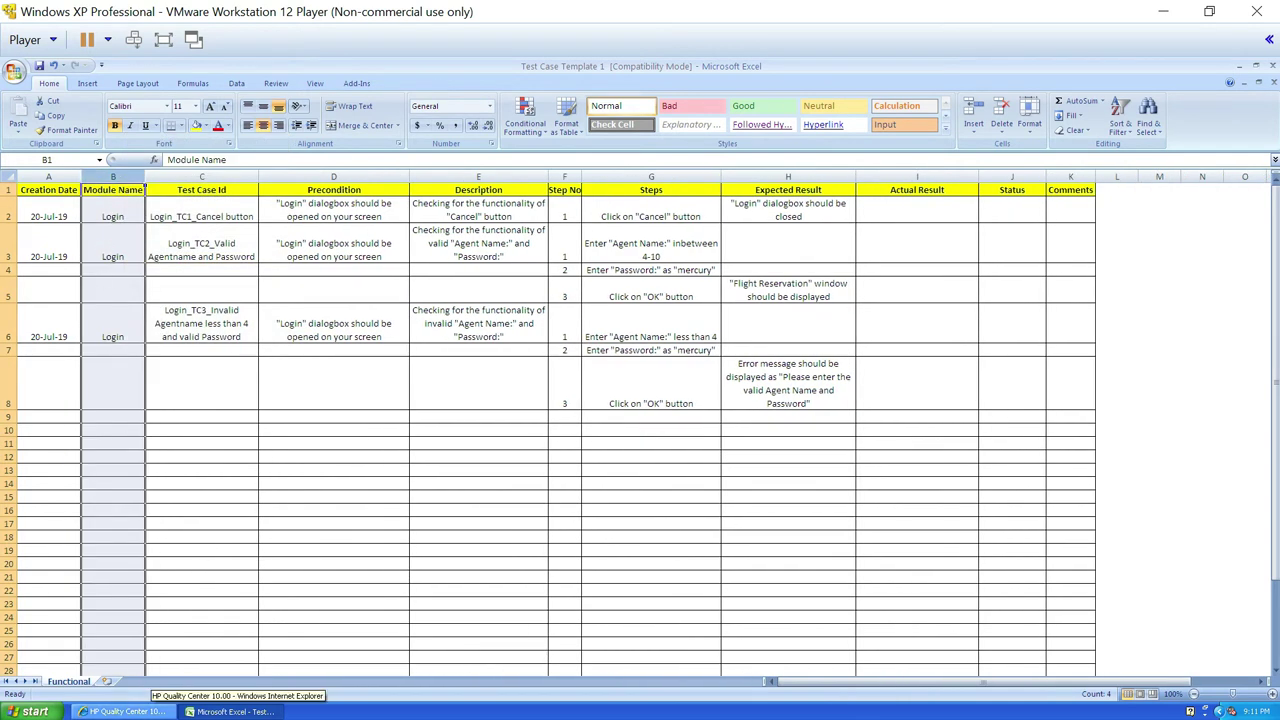
- Check the root folder of the test plan tree in Quality Center and rename the Module Name header in Excel to Subject
left_click(124, 712)
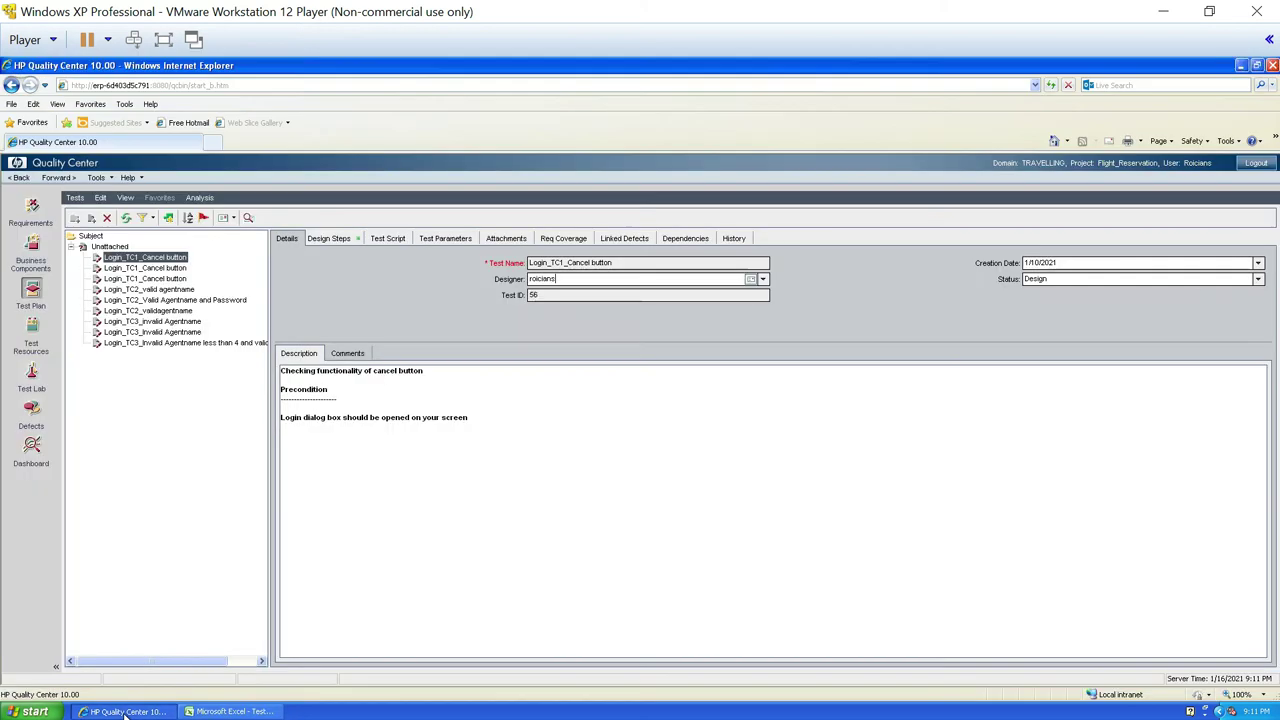
left_click(90, 236)
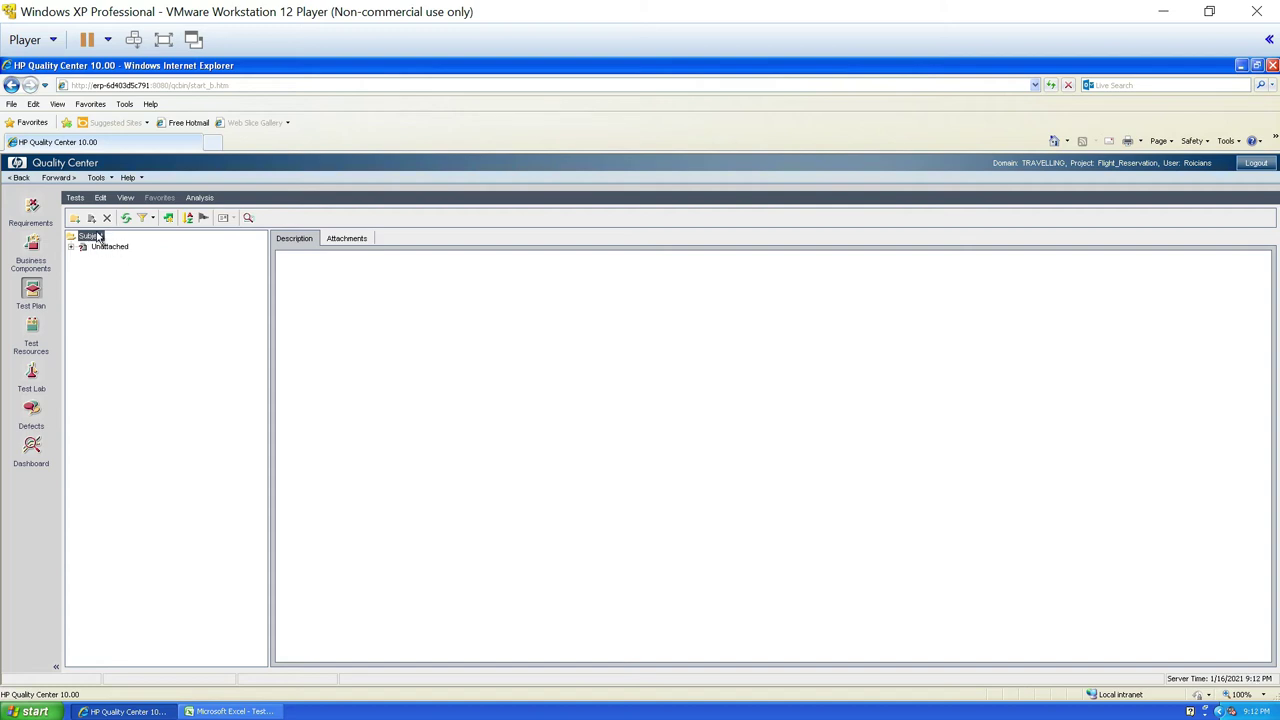
left_click(233, 711)
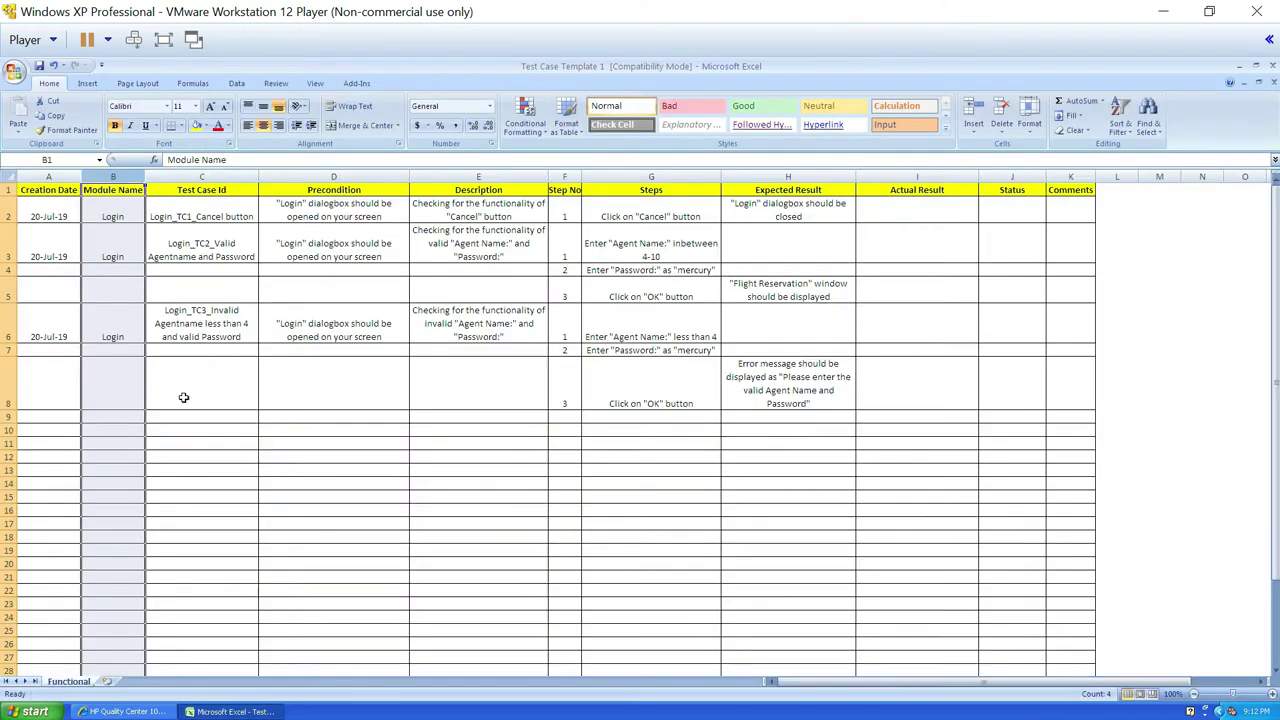
left_click(118, 190)
double_click(144, 190)
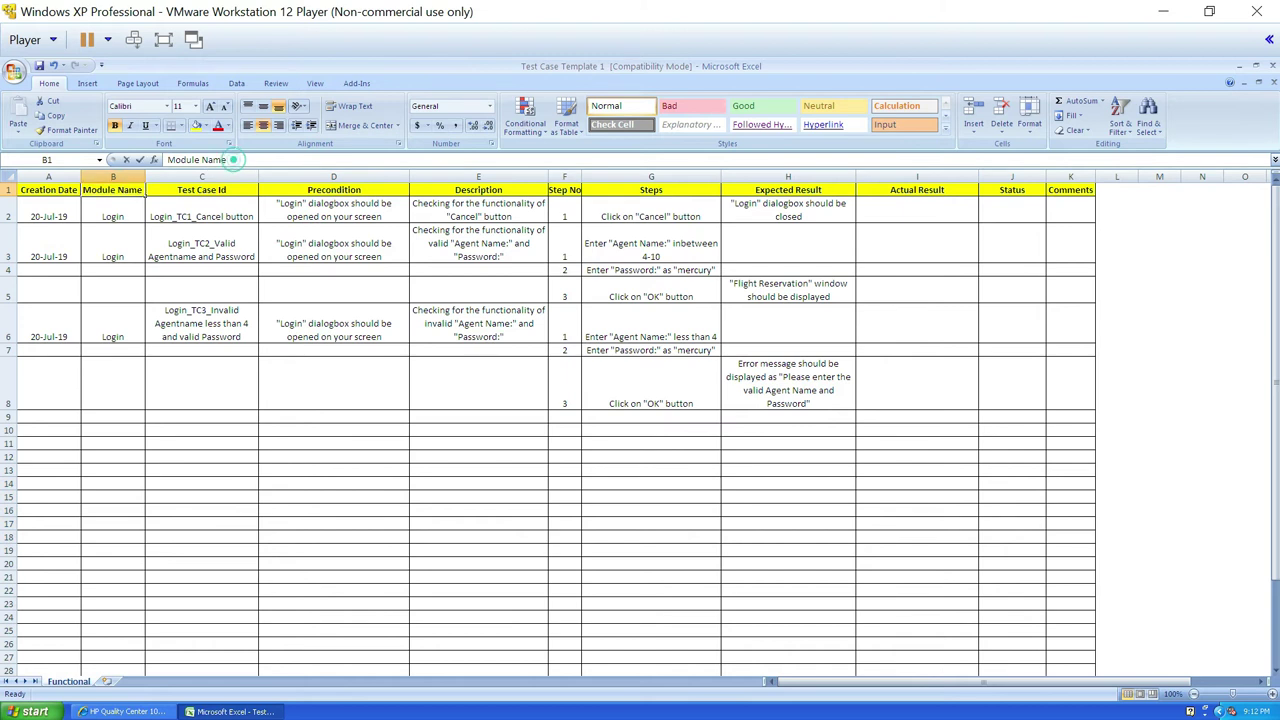
type("Subject")
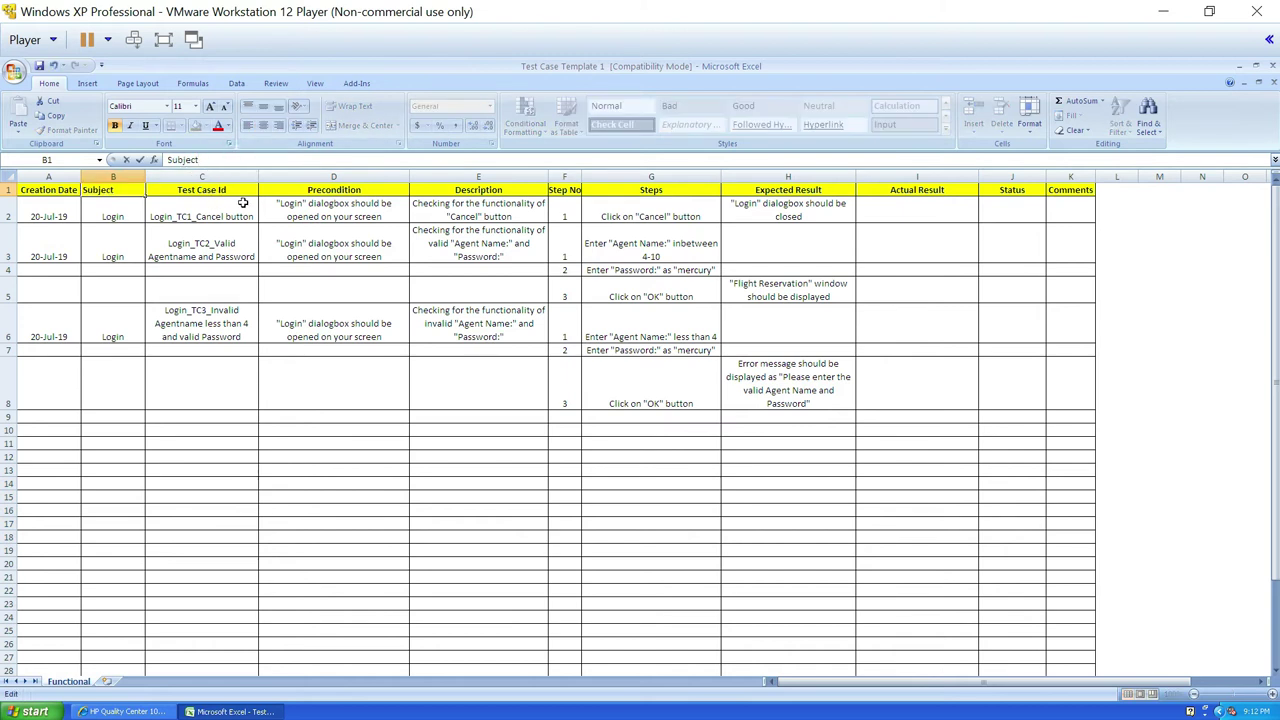
- View the first Login_TC1_Cancel button test under Unattached in Quality Center and rename the Test Case Id header in Excel to Test Name
left_click(153, 712)
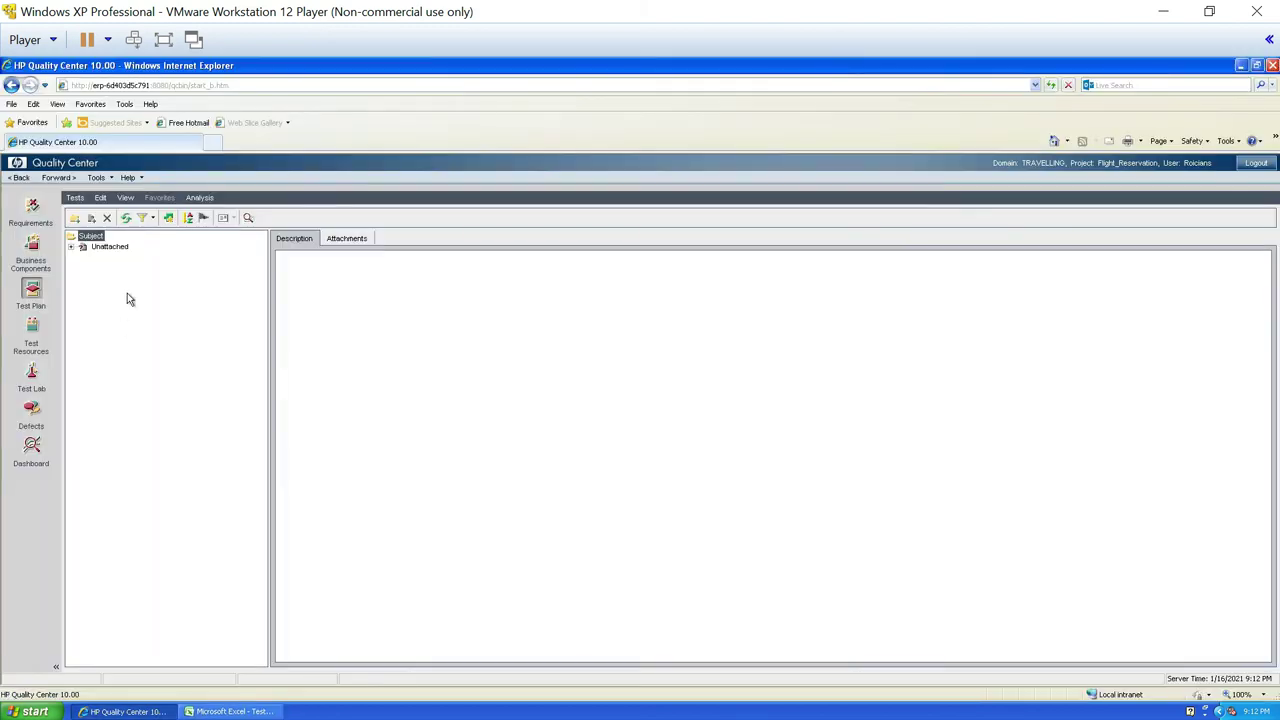
left_click(114, 247)
double_click(117, 249)
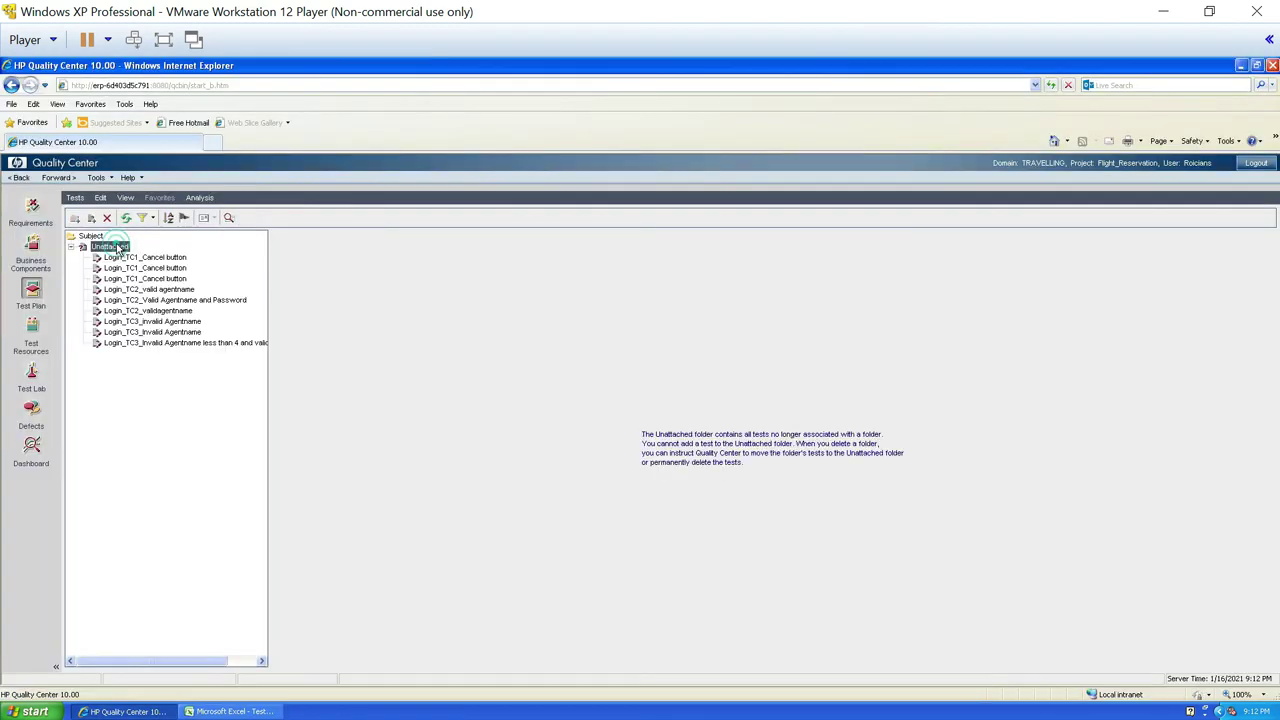
left_click(180, 257)
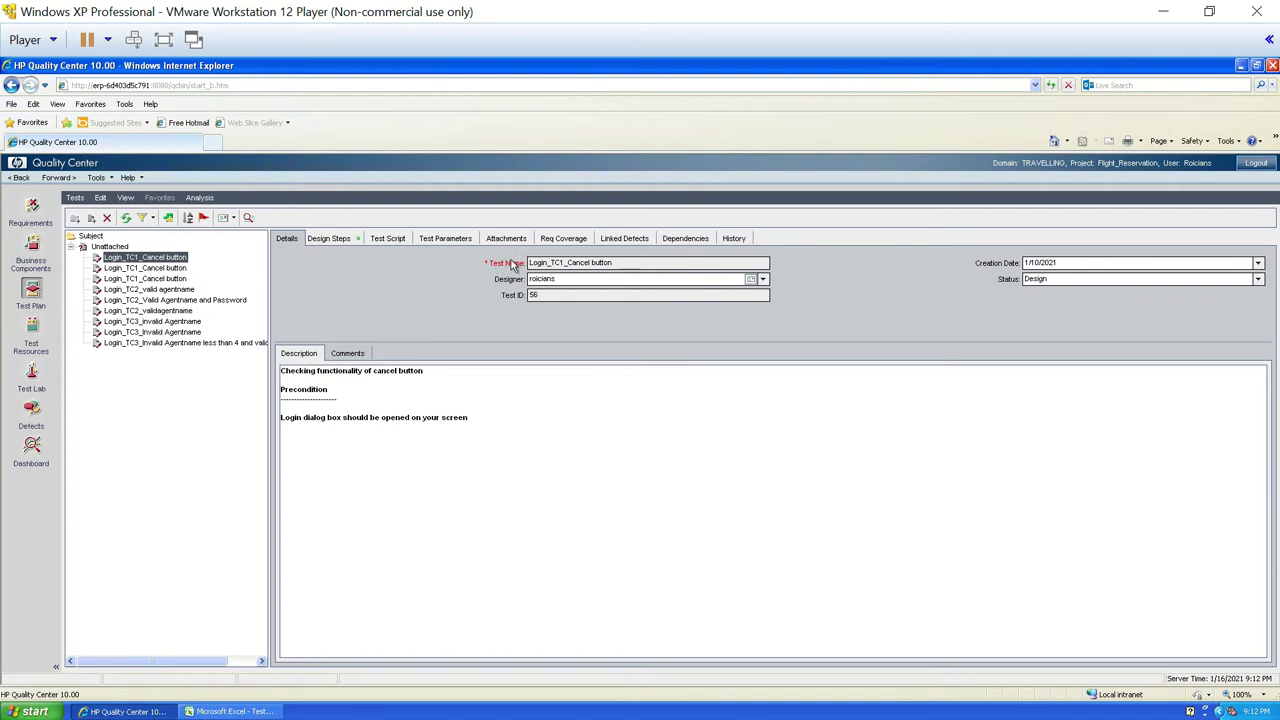
left_click(230, 711)
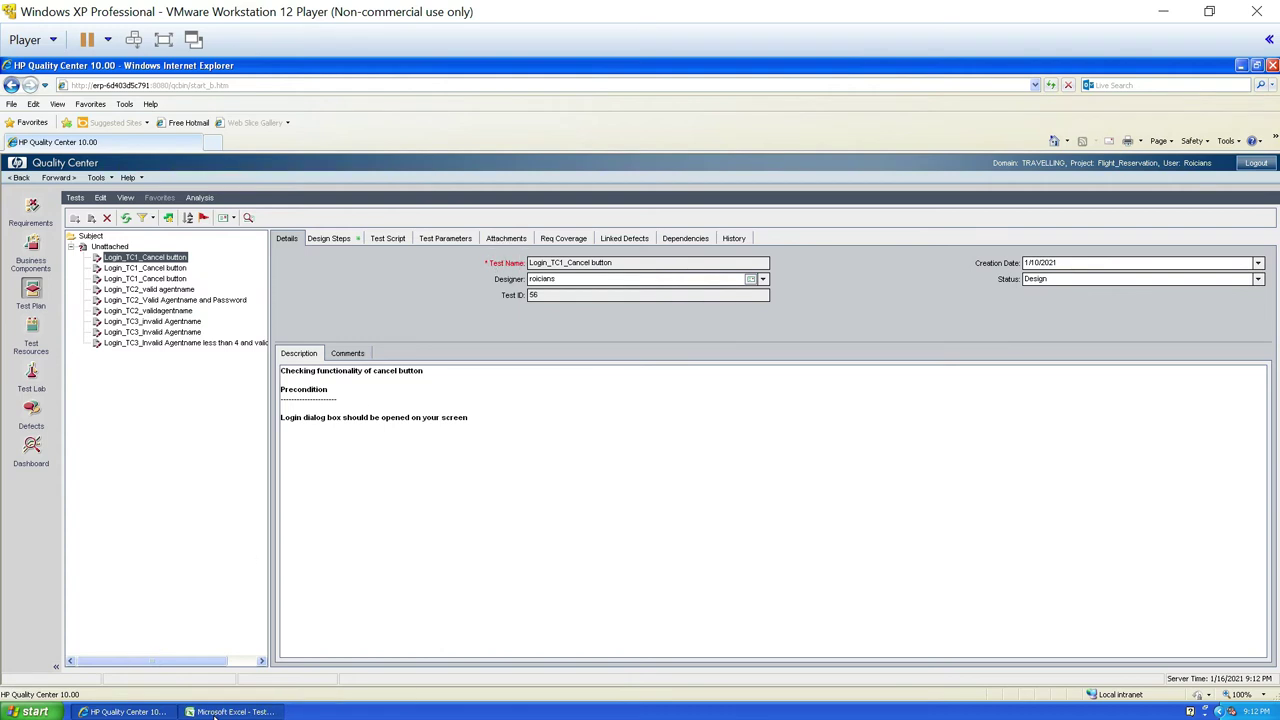
left_click(233, 193)
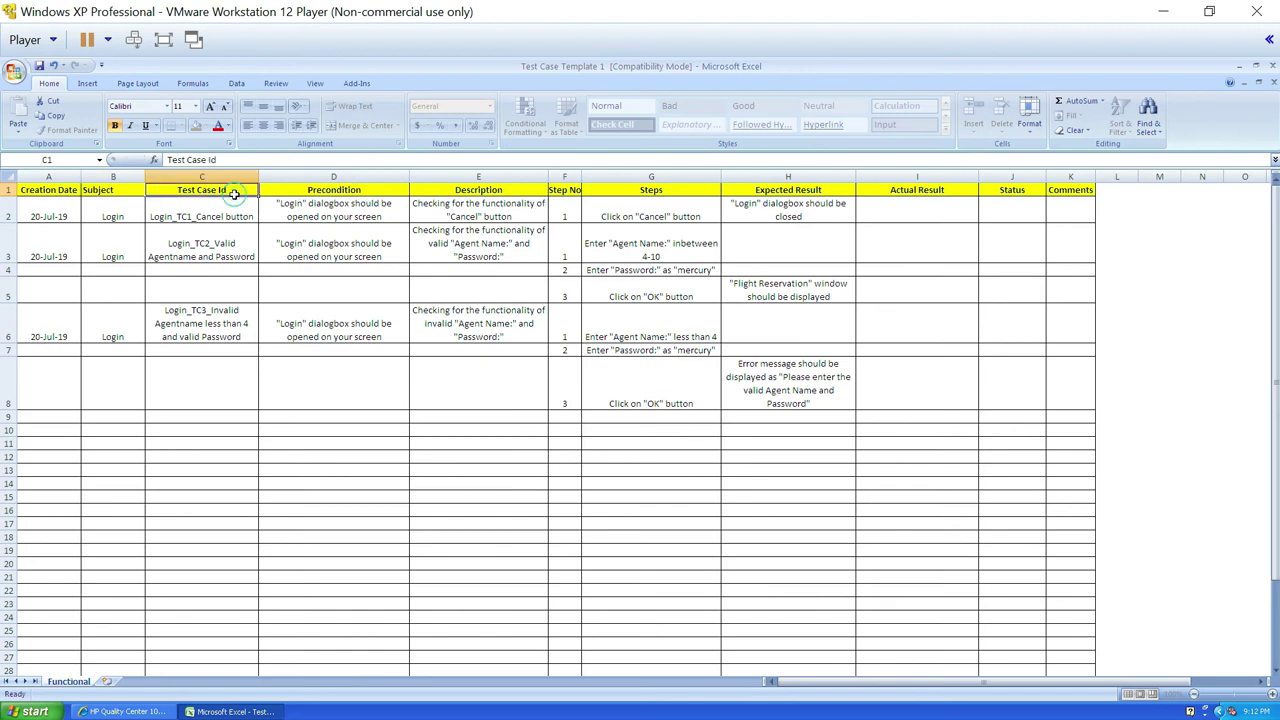
type("Test Name")
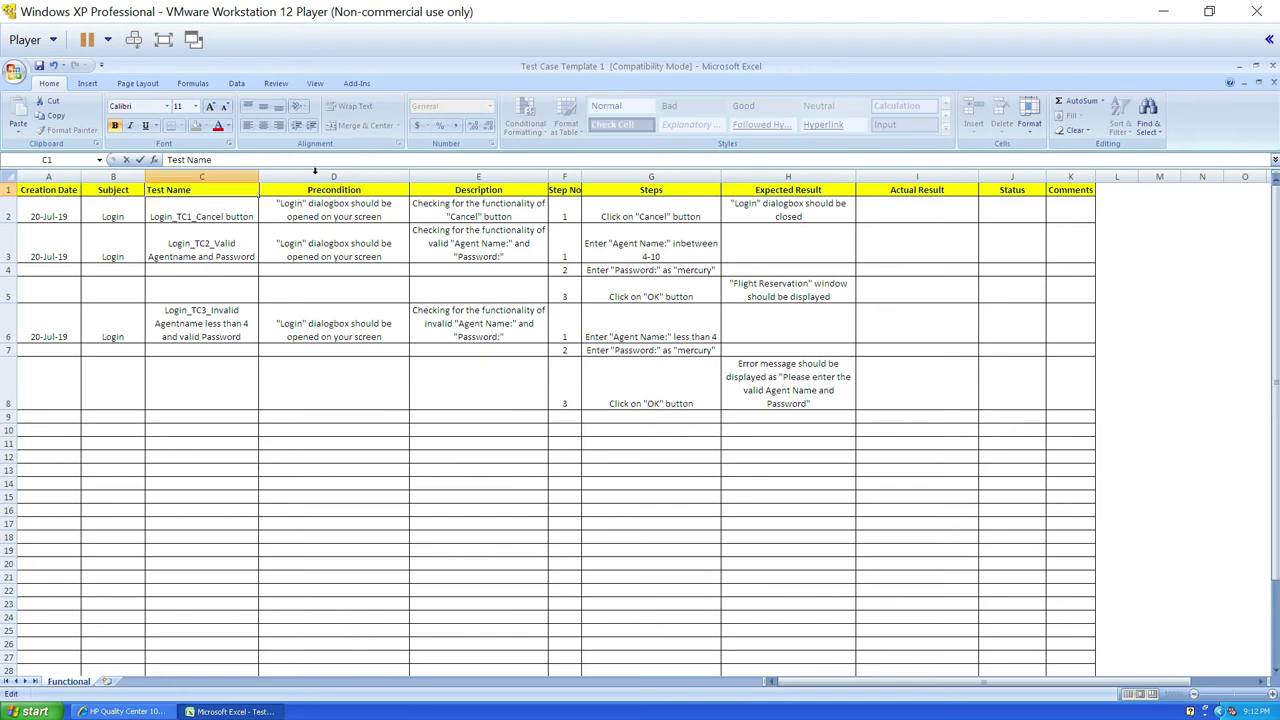
- Check the Cancel button test's description in Quality Center and append "Precondition" plus the copied precondition text to the Login_TC1 Description in Excel
left_click(128, 711)
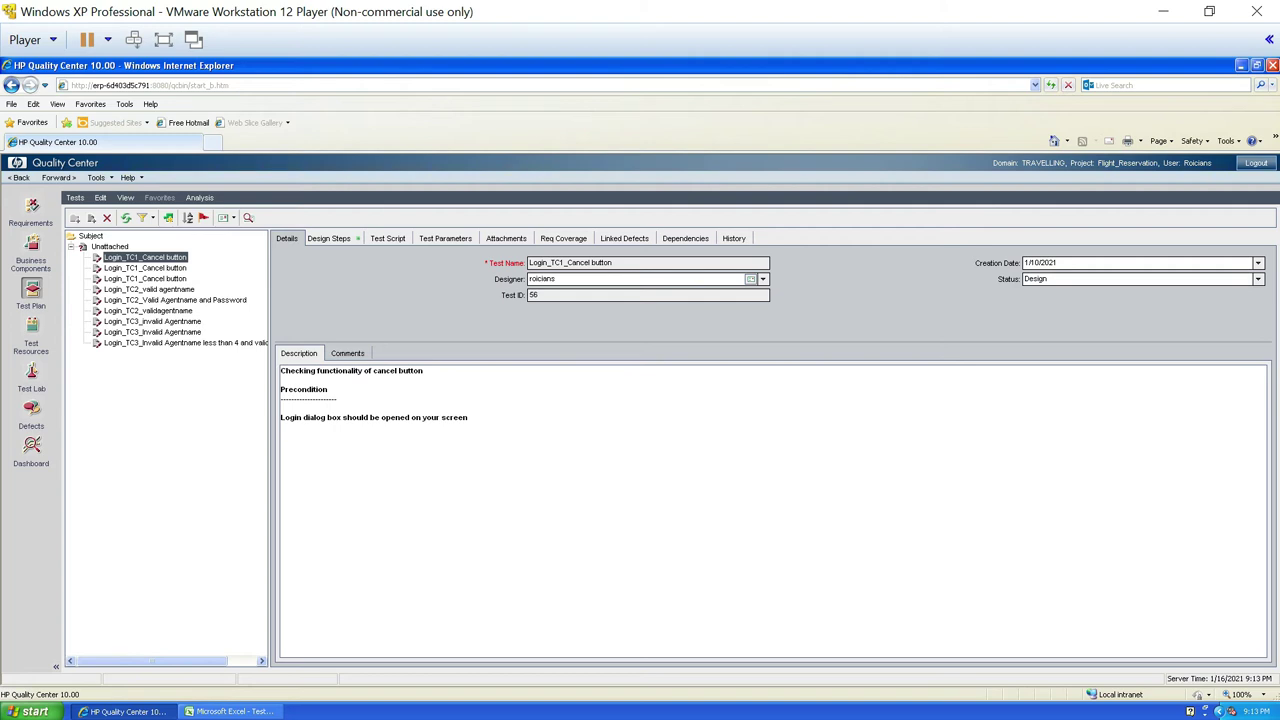
left_click(230, 711)
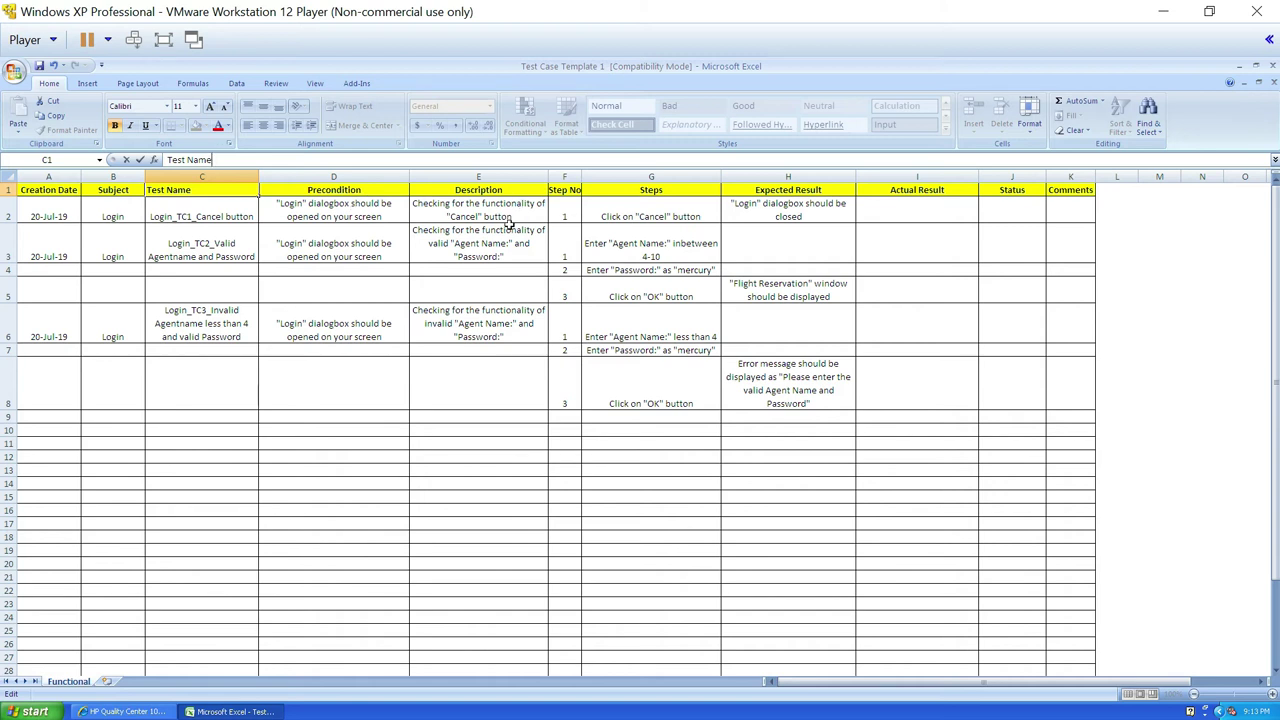
left_click(336, 205)
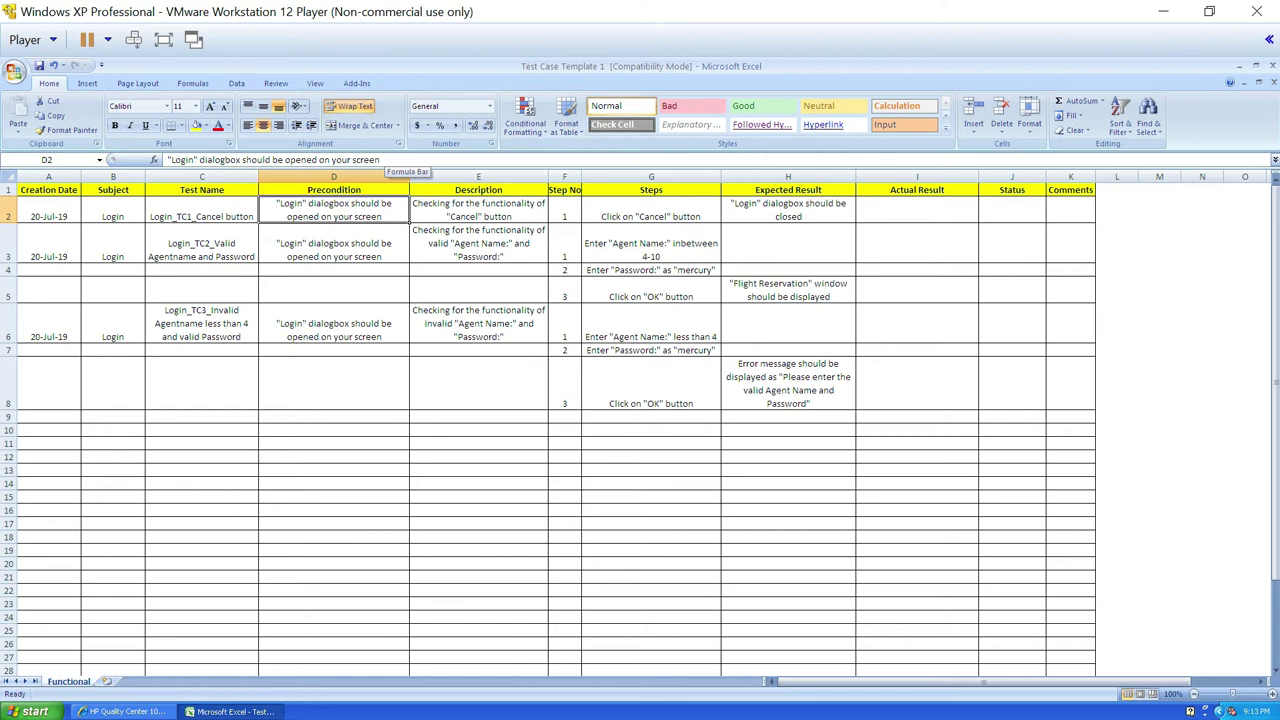
left_click_drag(382, 160, 168, 160)
key("ctrl+c")
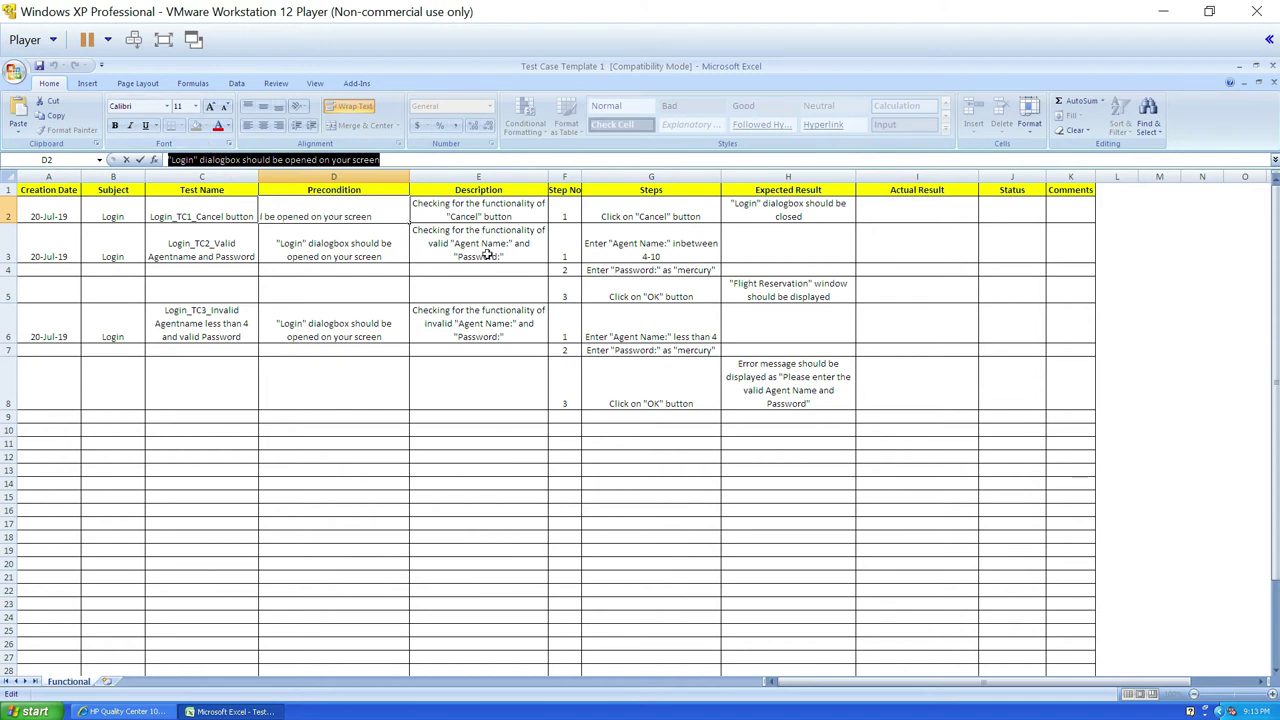
left_click(502, 213)
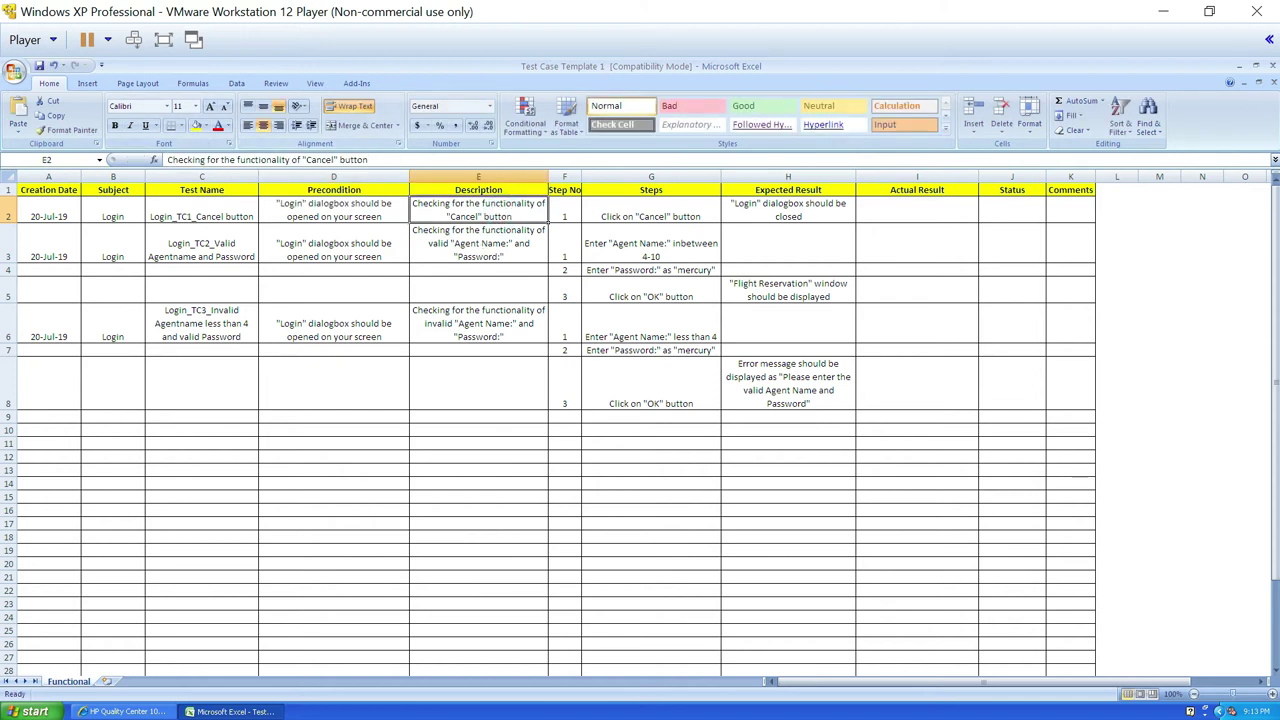
left_click(388, 159)
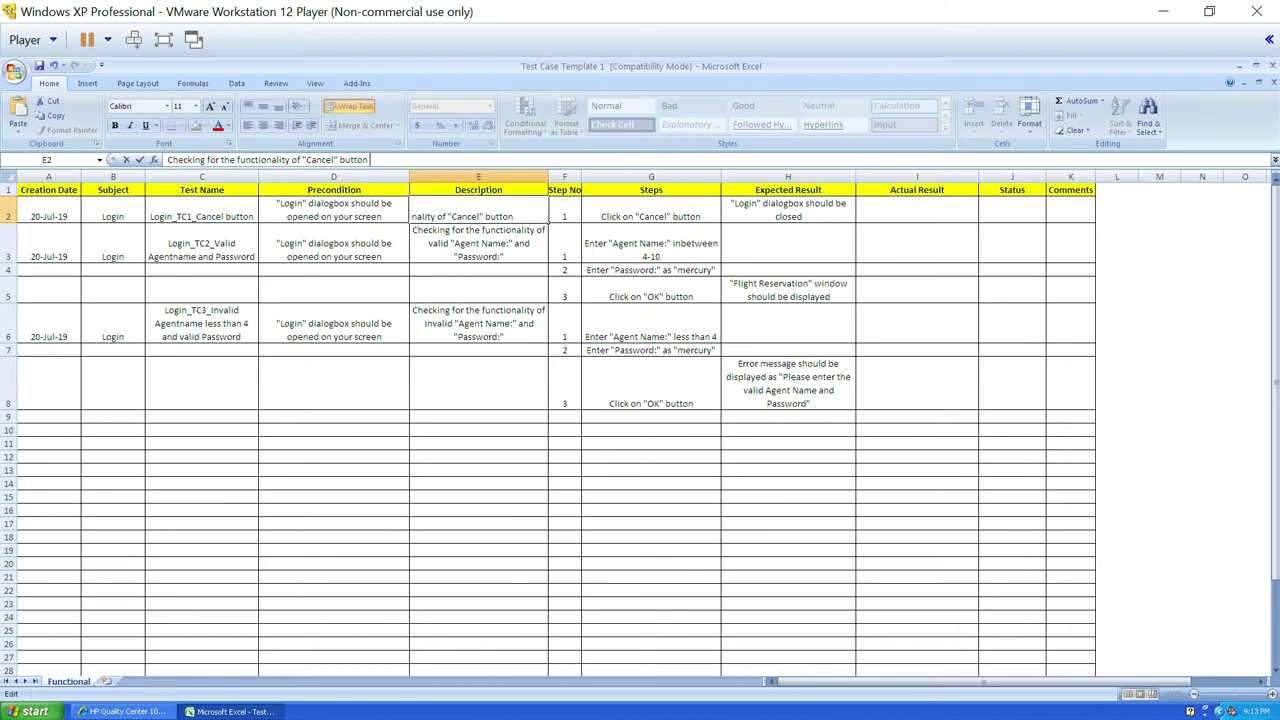
type("Preconditio")
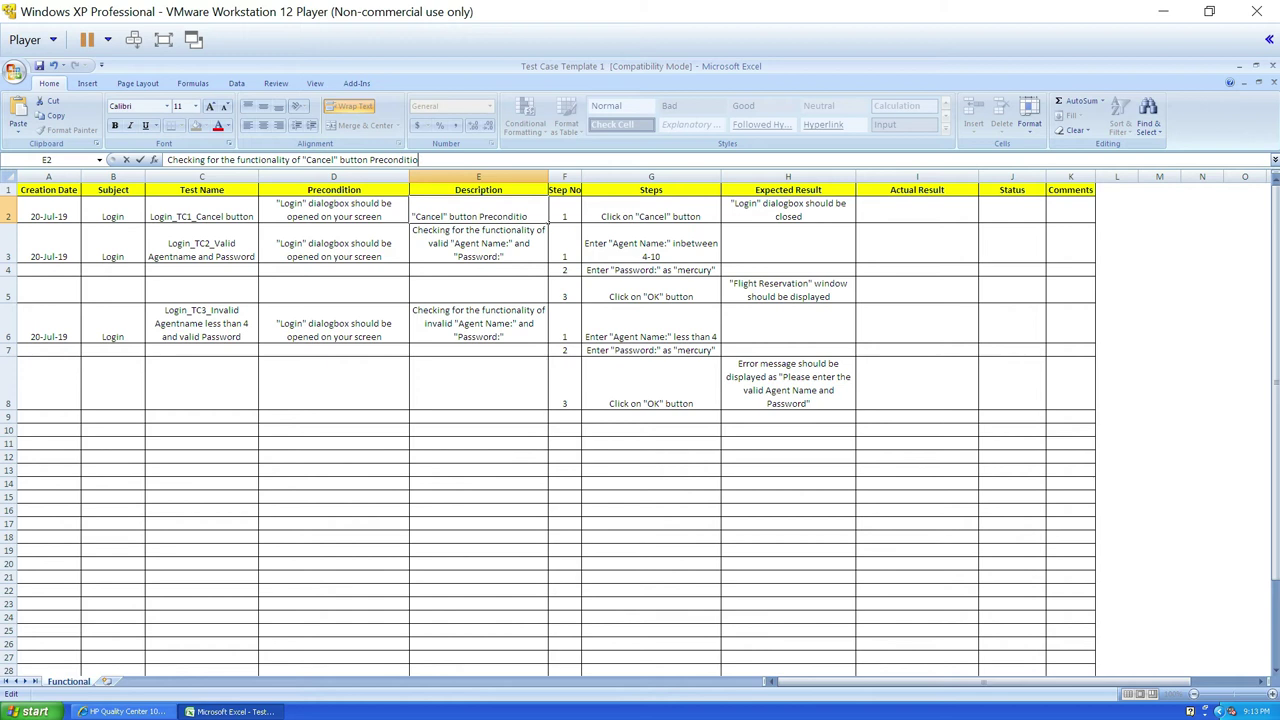
key("ctrl+v")
key("ctrl+Return")
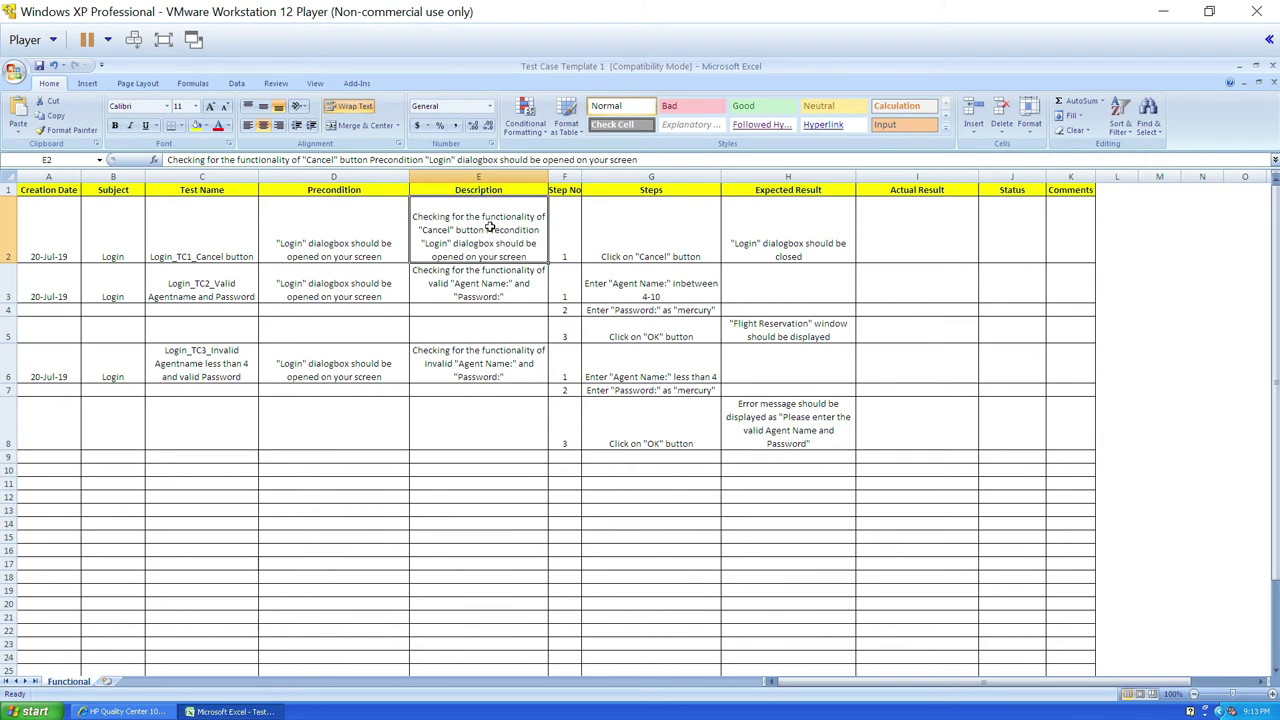
- Append 'Precondition "Login" dialogbox should be opened on your screen' to the Login_TC2 and Login_TC3 descriptions
left_click(460, 288)
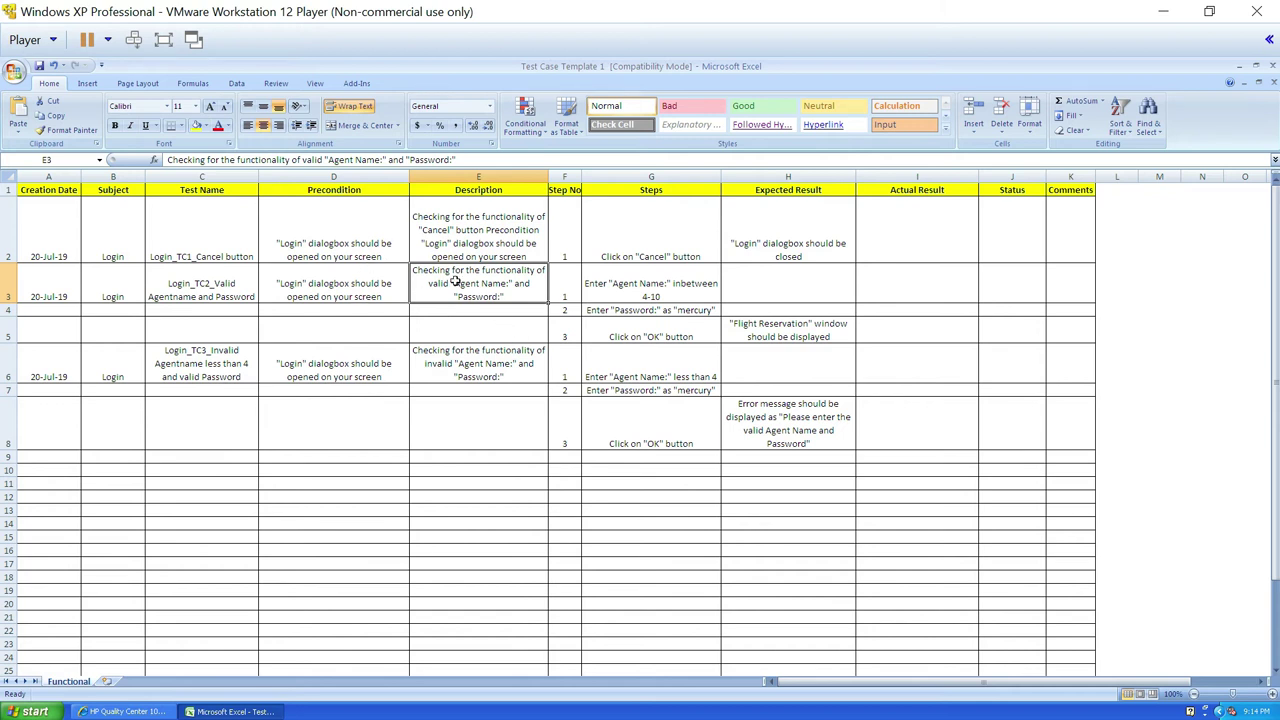
type("Precondition \"Login\" dialogbox should be opened on your screen")
left_click(490, 373)
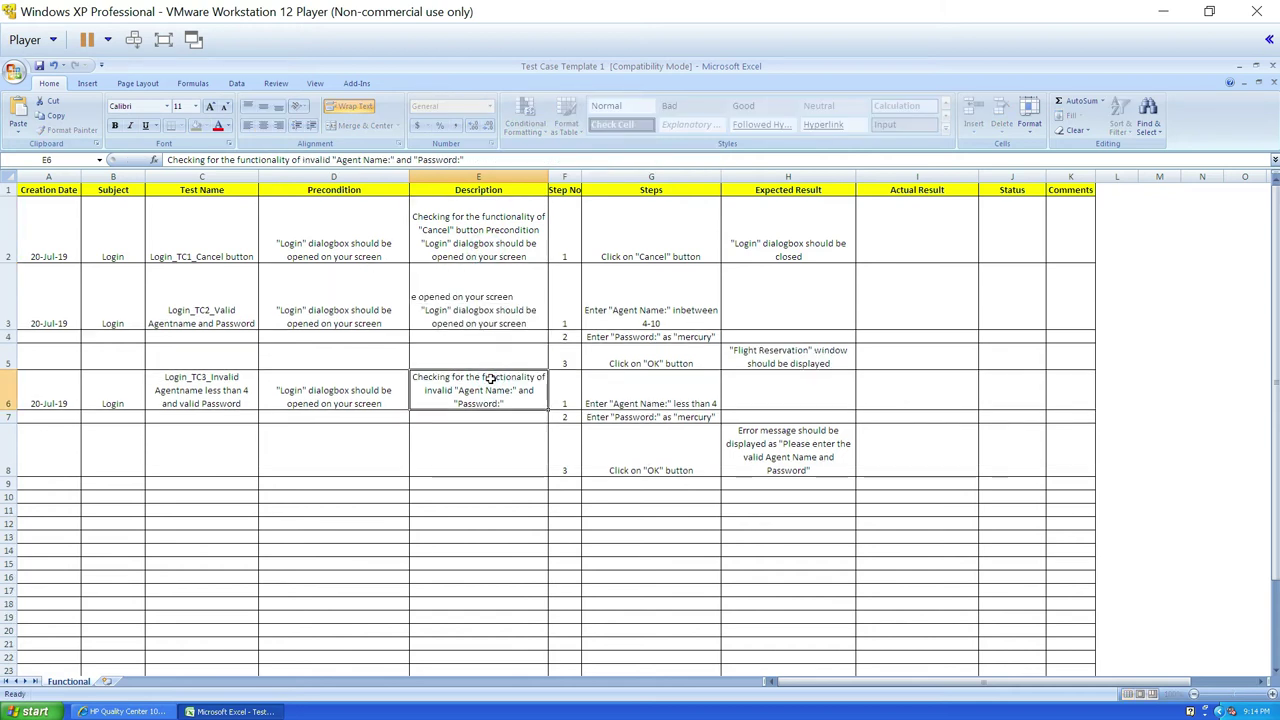
left_click(498, 322)
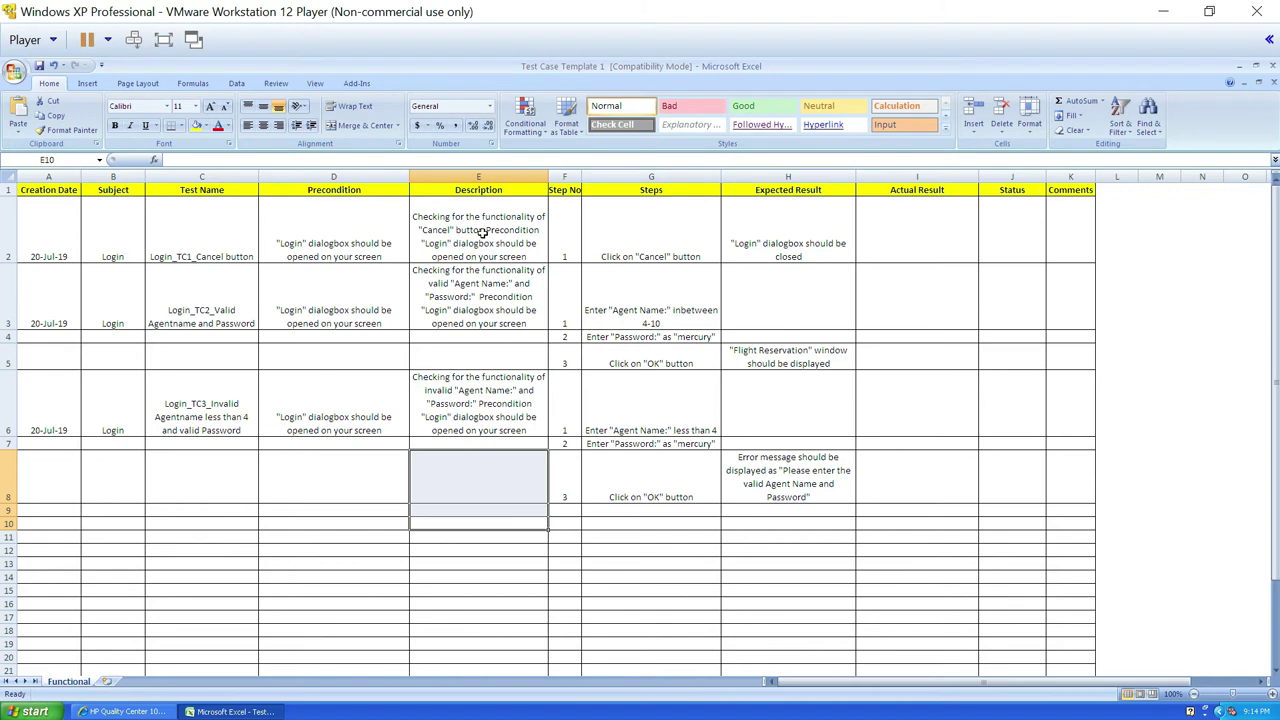
- Delete the Precondition column from the Excel test case template
left_click(347, 175)
right_click(349, 178)
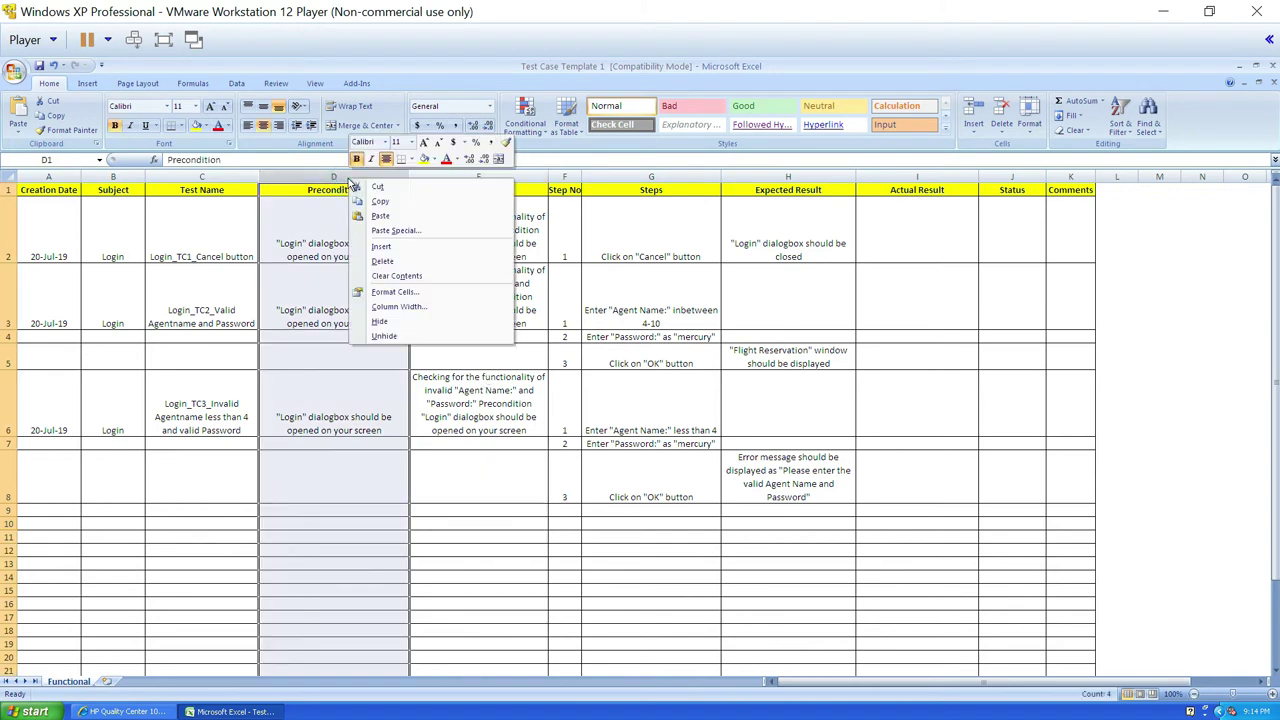
left_click(384, 261)
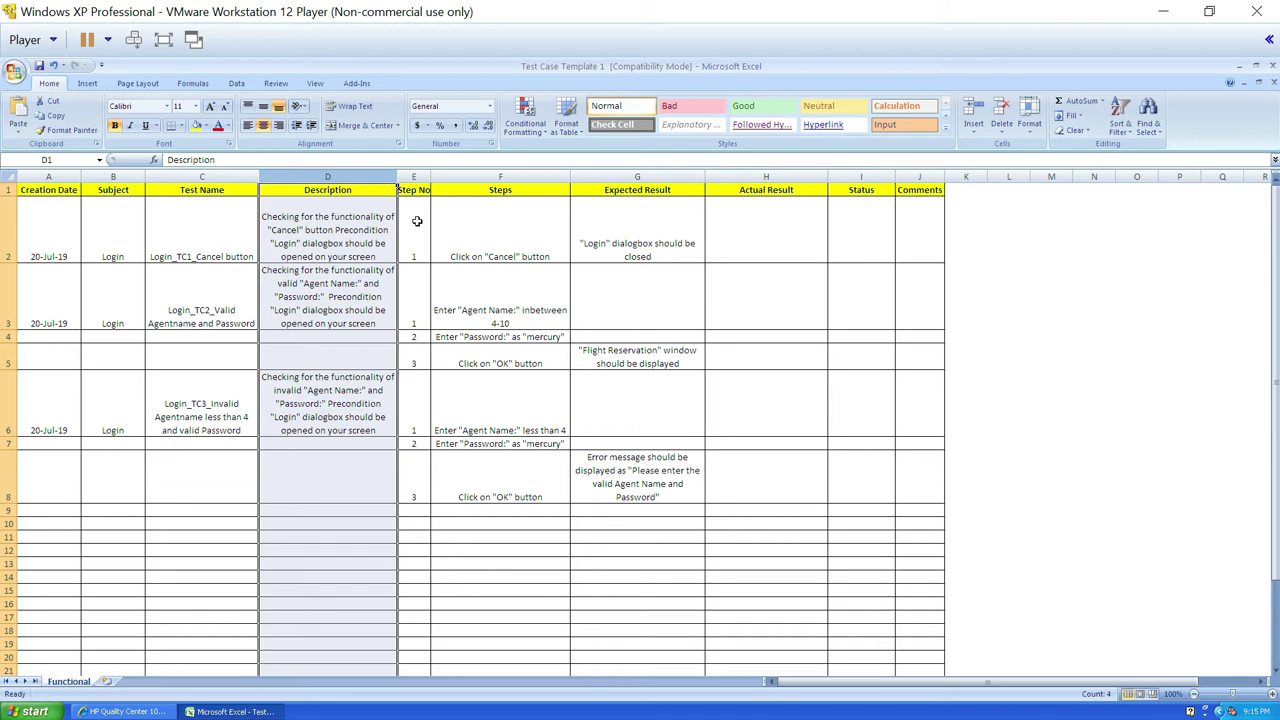
- View the Cancel button test's design steps in Quality Center and rename the Step No header in Excel to Step Name
left_click(122, 711)
left_click(338, 238)
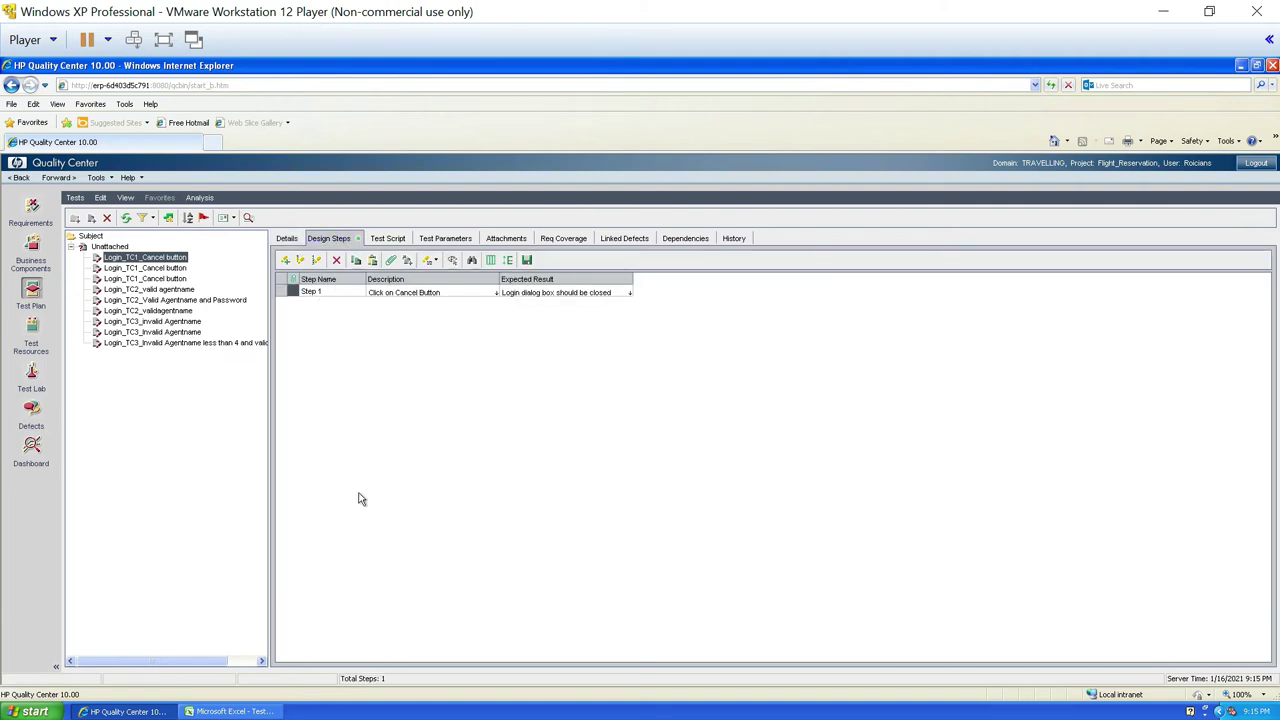
left_click(230, 711)
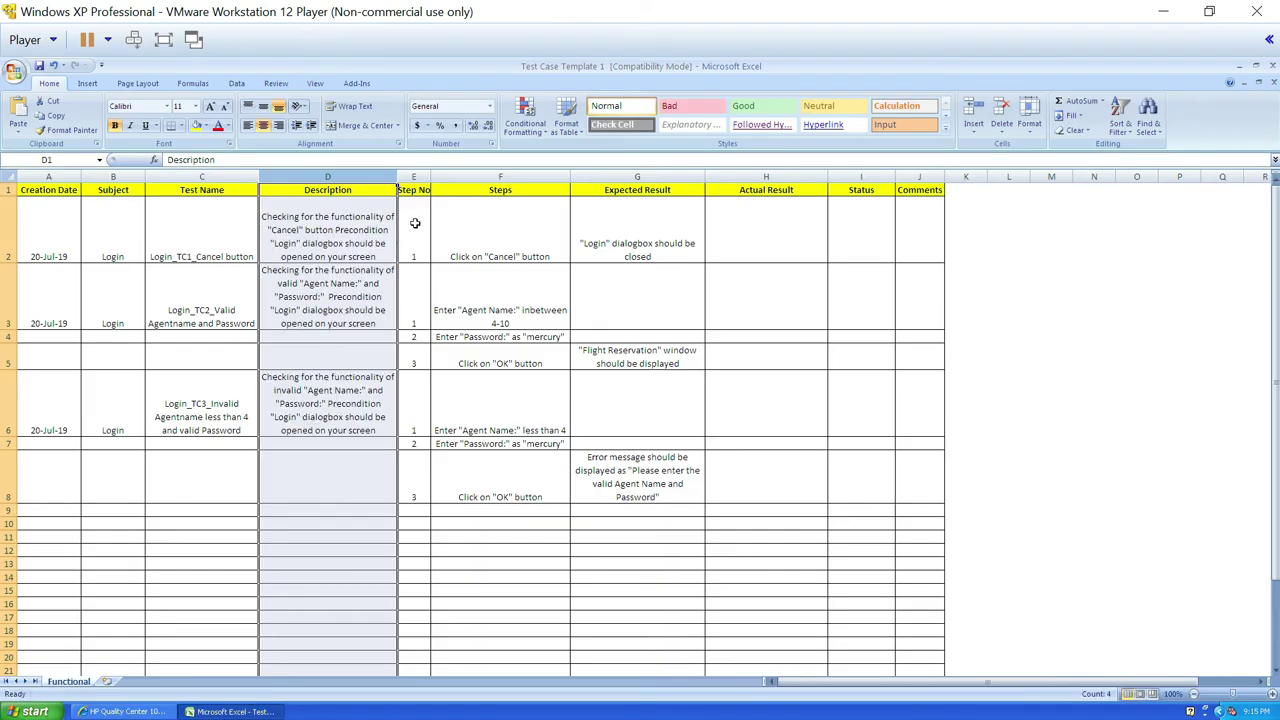
left_click(418, 188)
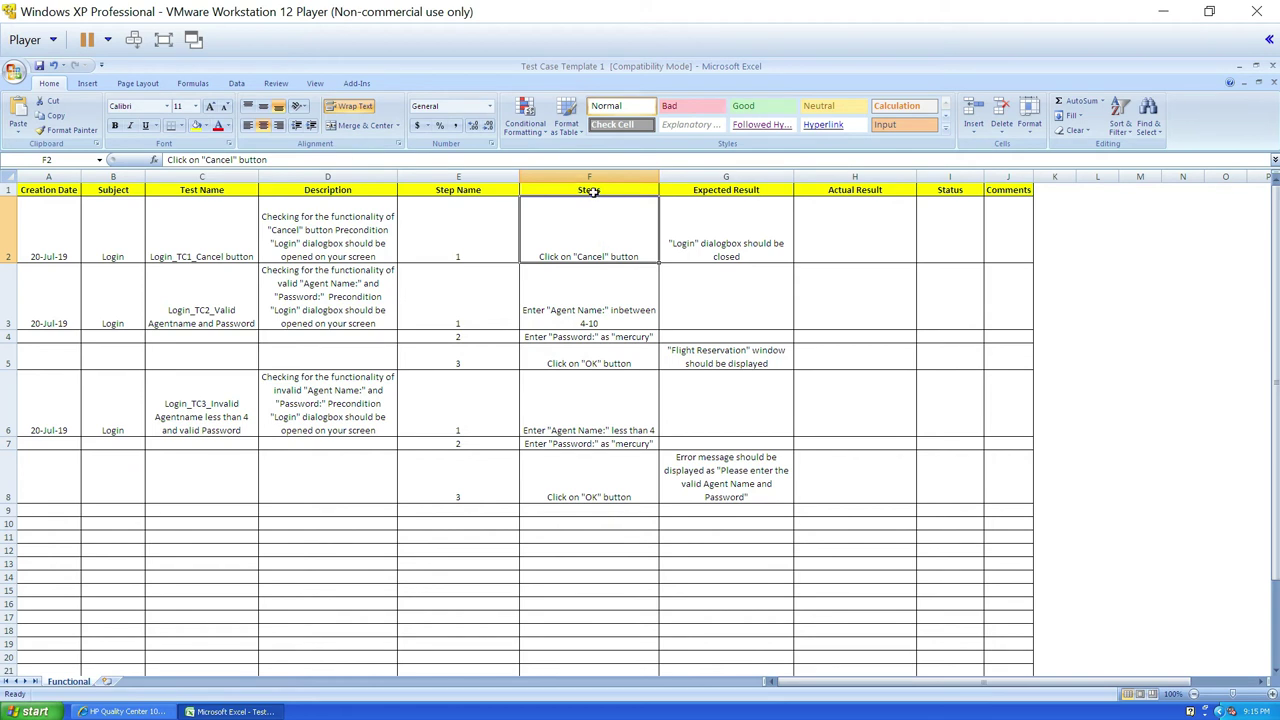
- Check the design step Description field in Quality Center and rename the Steps header in Excel to Design Steps description
left_click(216, 712)
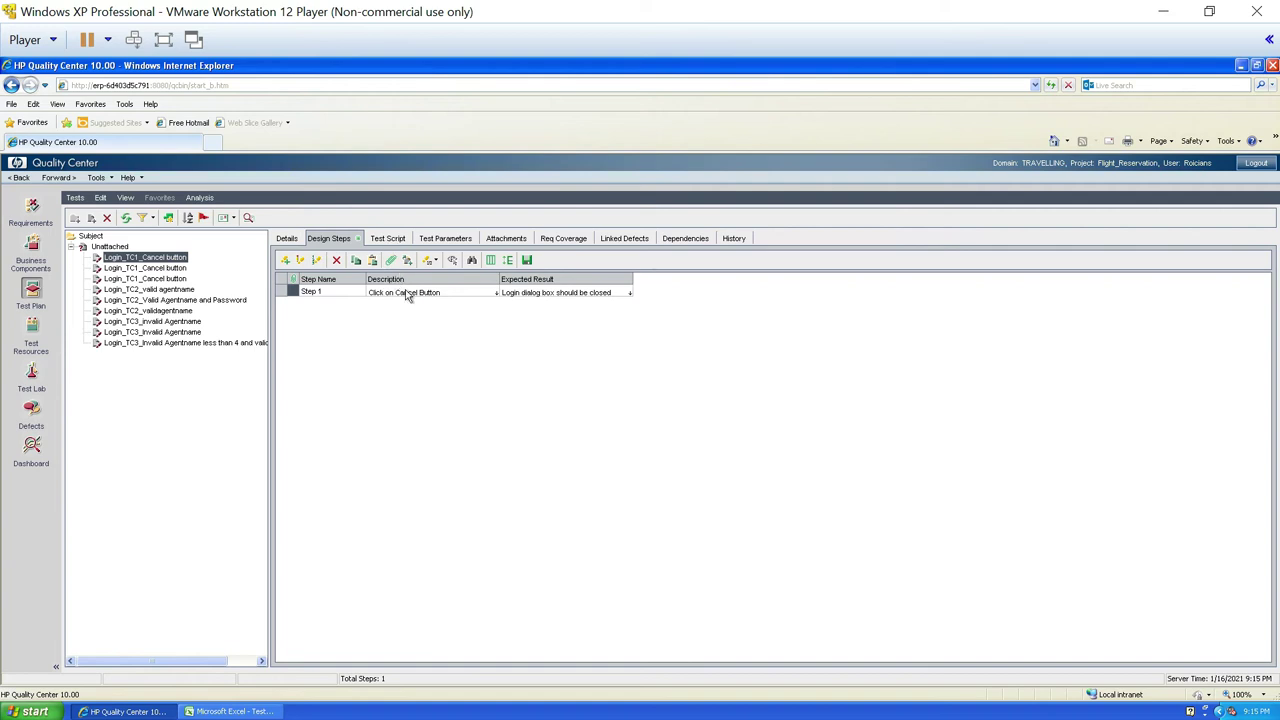
left_click(204, 713)
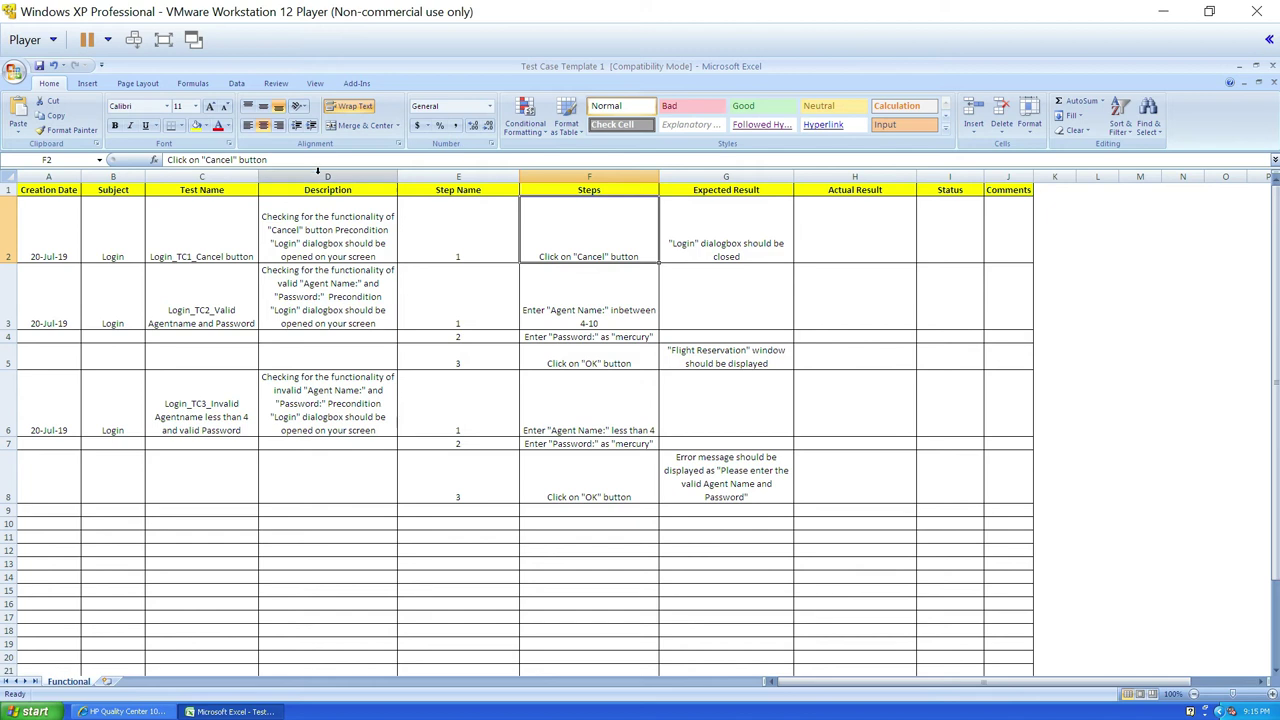
left_click(598, 189)
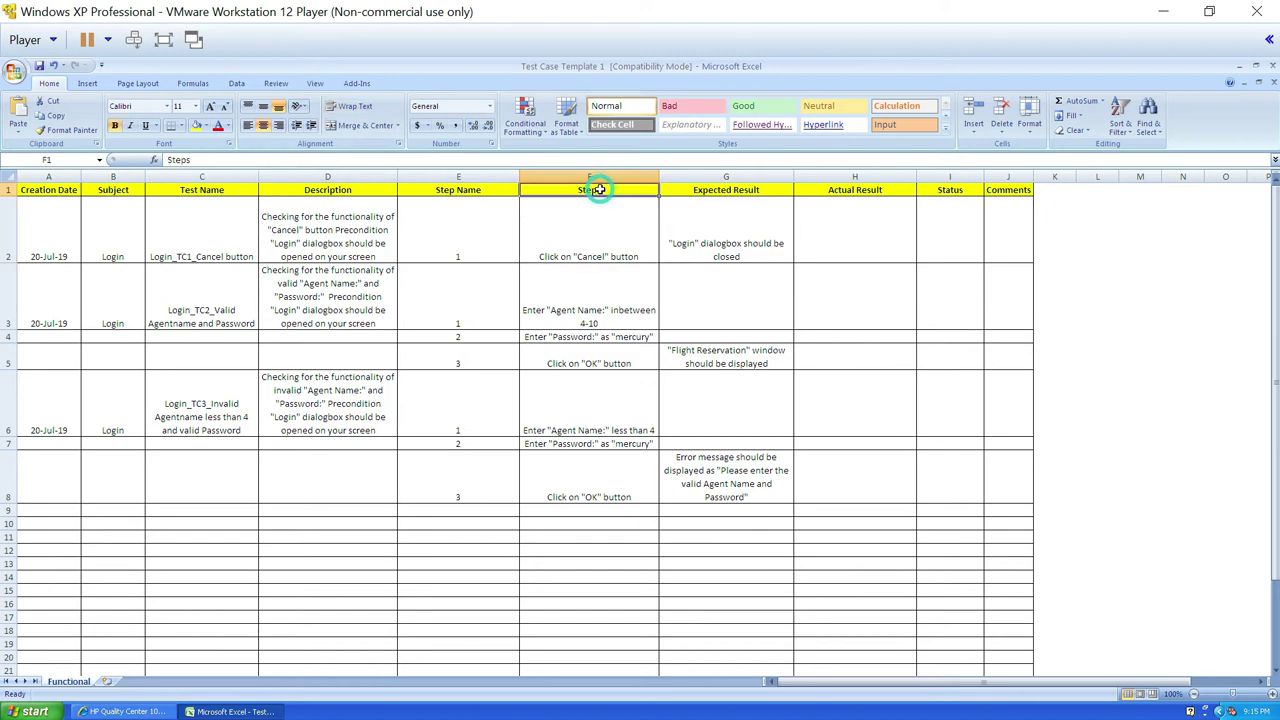
left_click(223, 712)
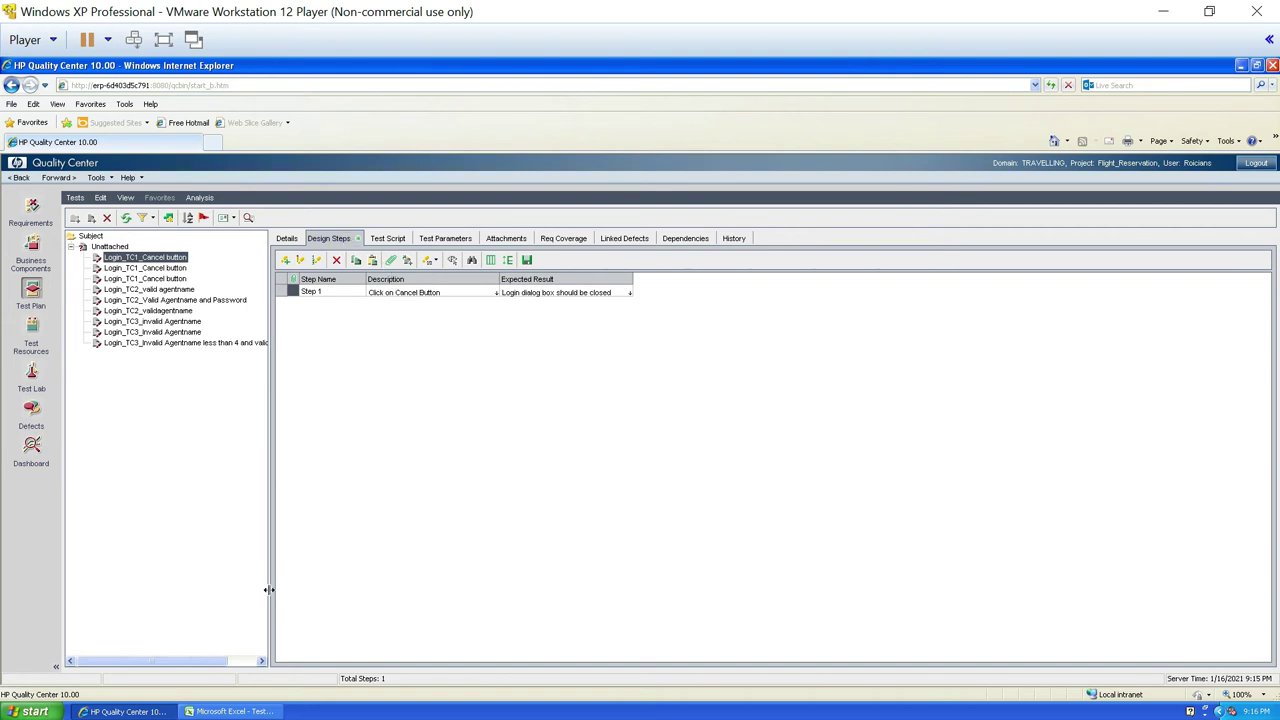
left_click(232, 711)
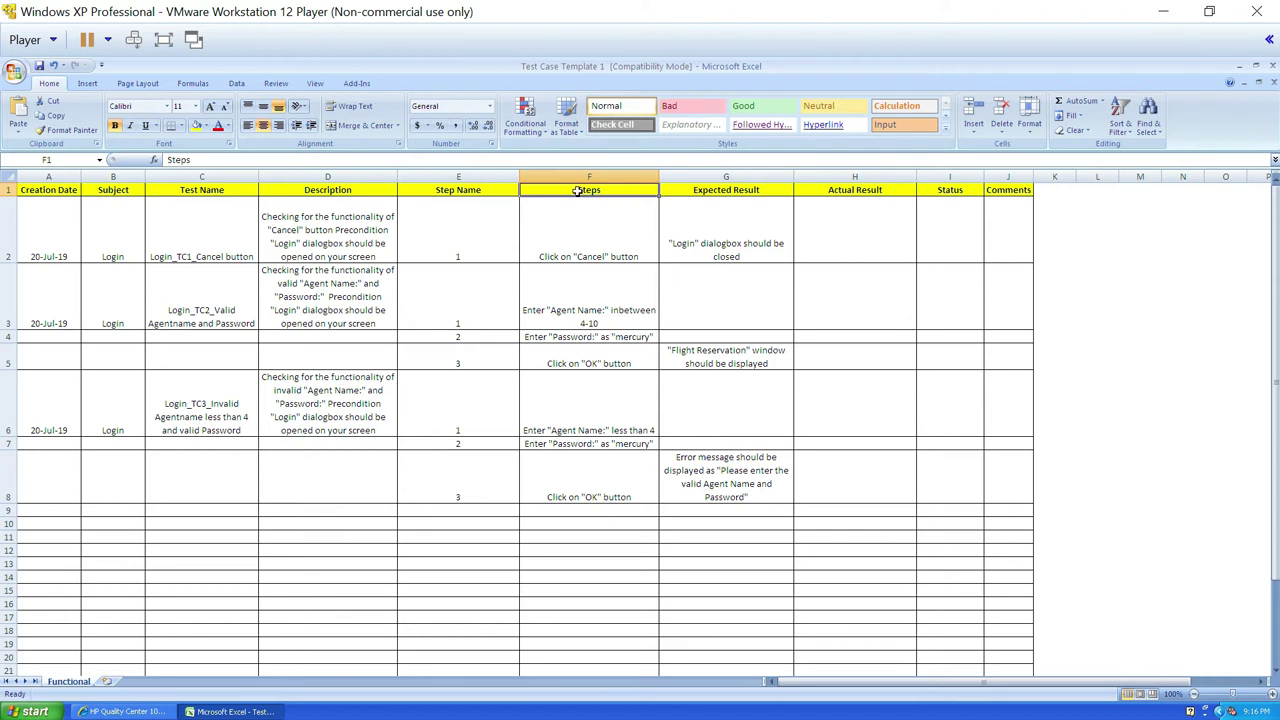
key("BackSpace")
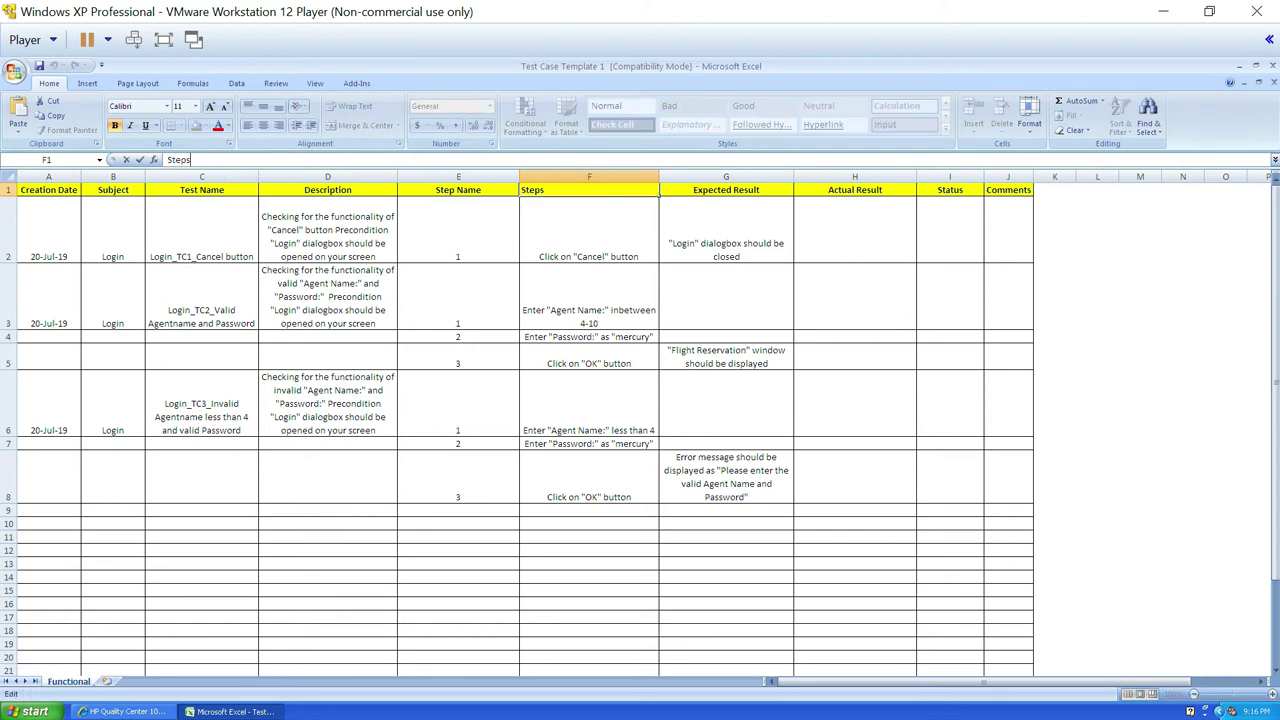
type("Design Steps description")
left_click(779, 224)
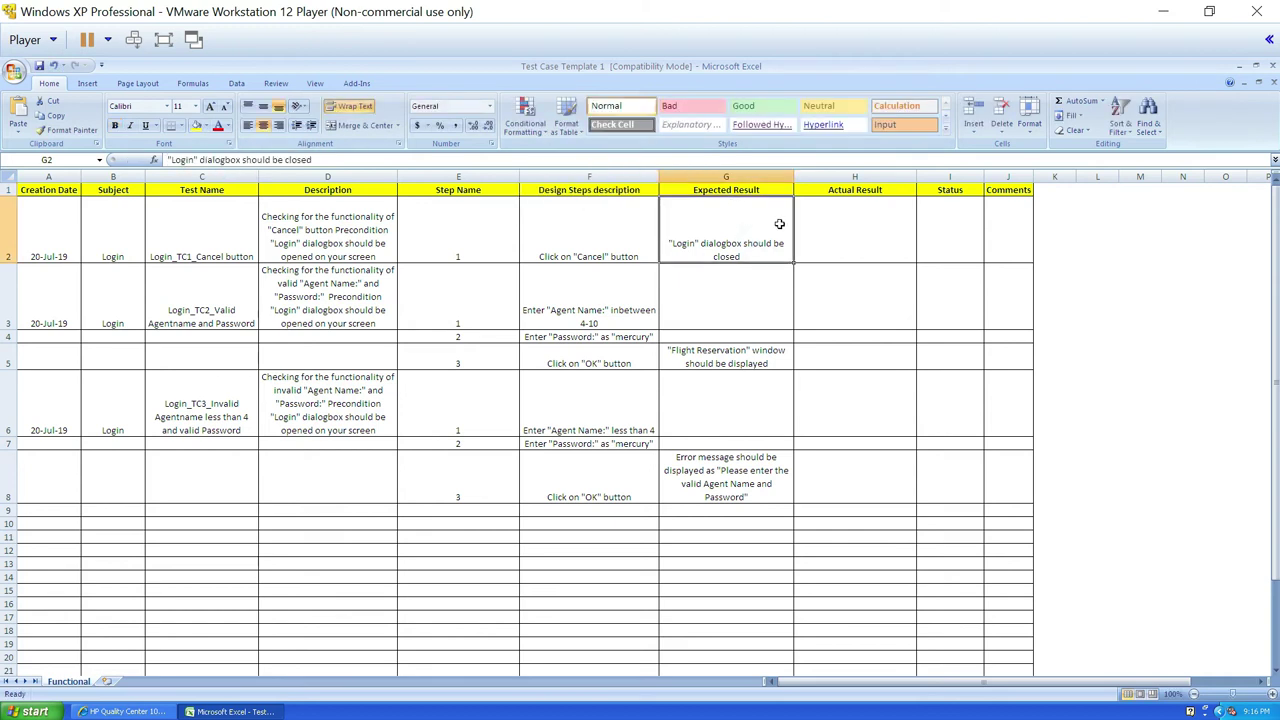
- Compare the Expected Result field of the design steps in Quality Center with the Excel template's Expected Result column
left_click(125, 711)
left_click(232, 711)
left_click(125, 711)
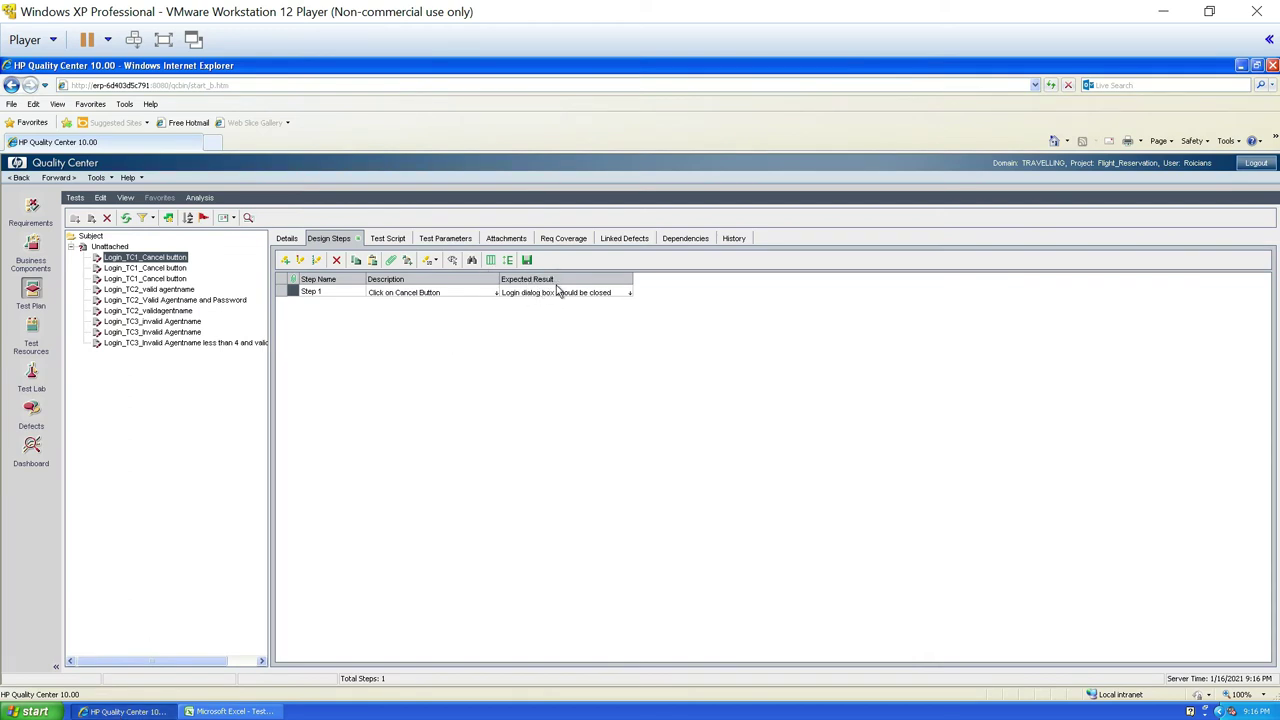
left_click(234, 711)
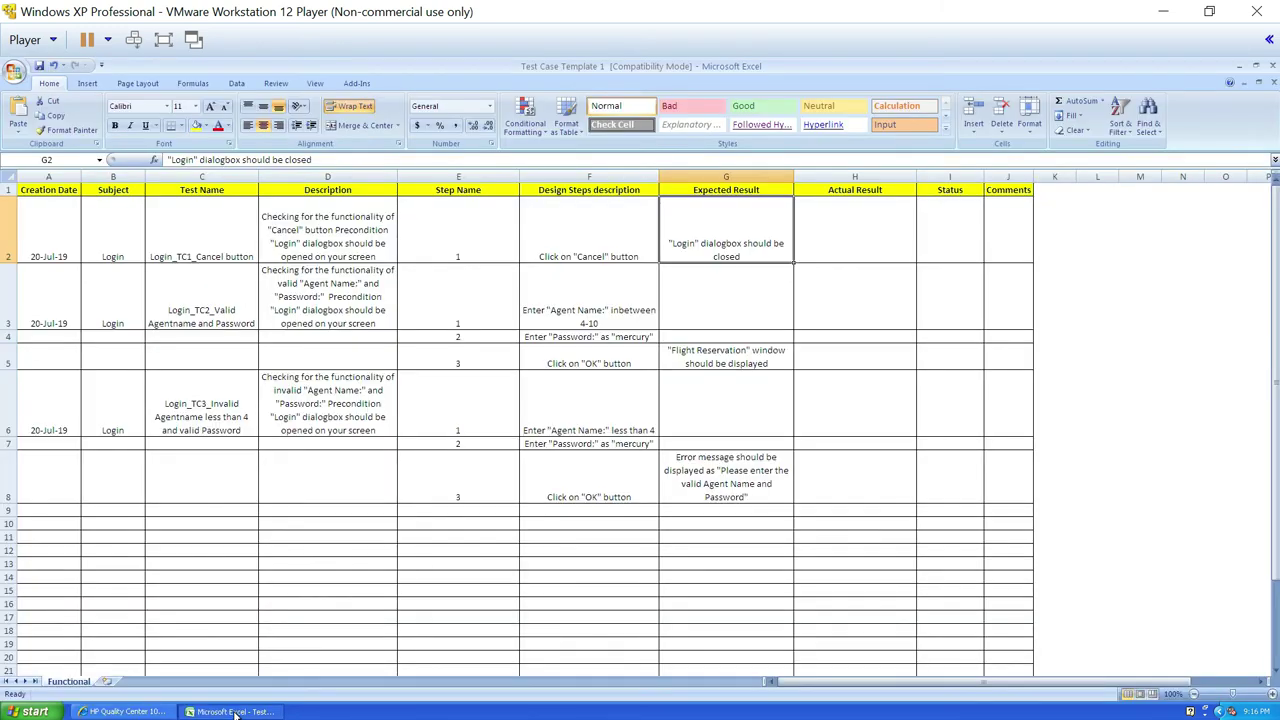
- Select the test case data in A2:G10, without the headers, and start its export to Quality Center
left_click(358, 84)
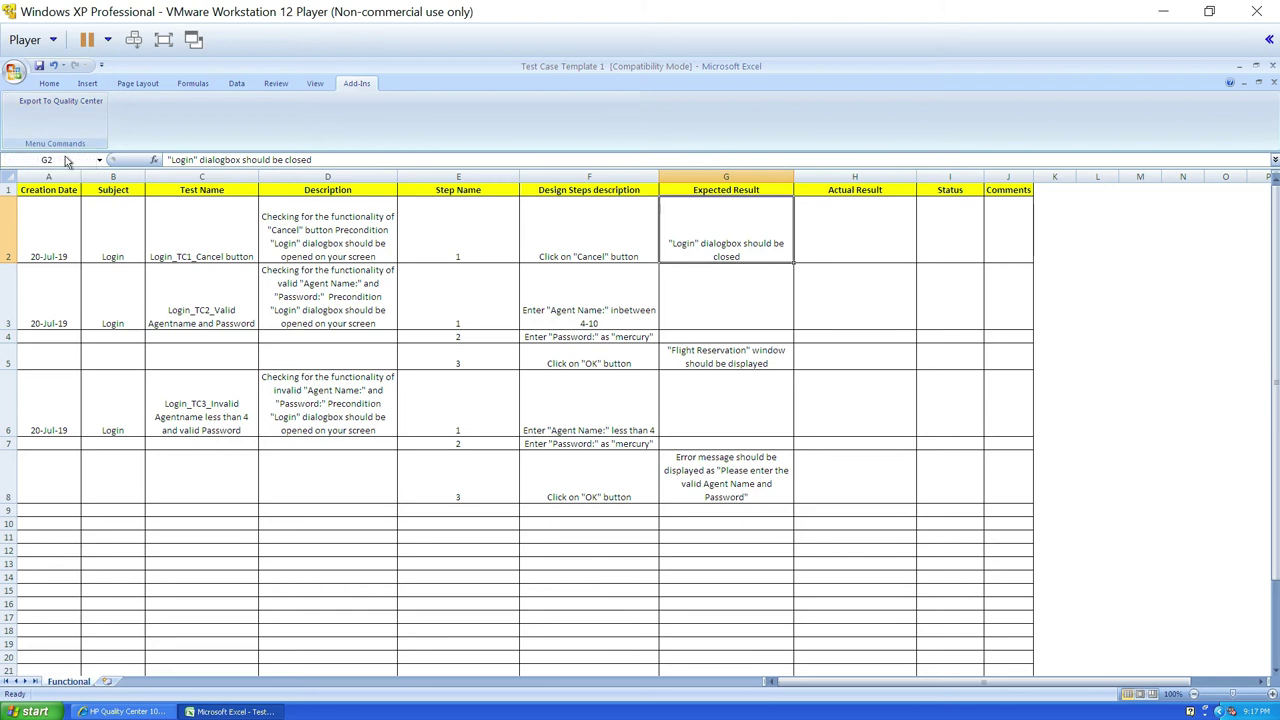
left_click(29, 222)
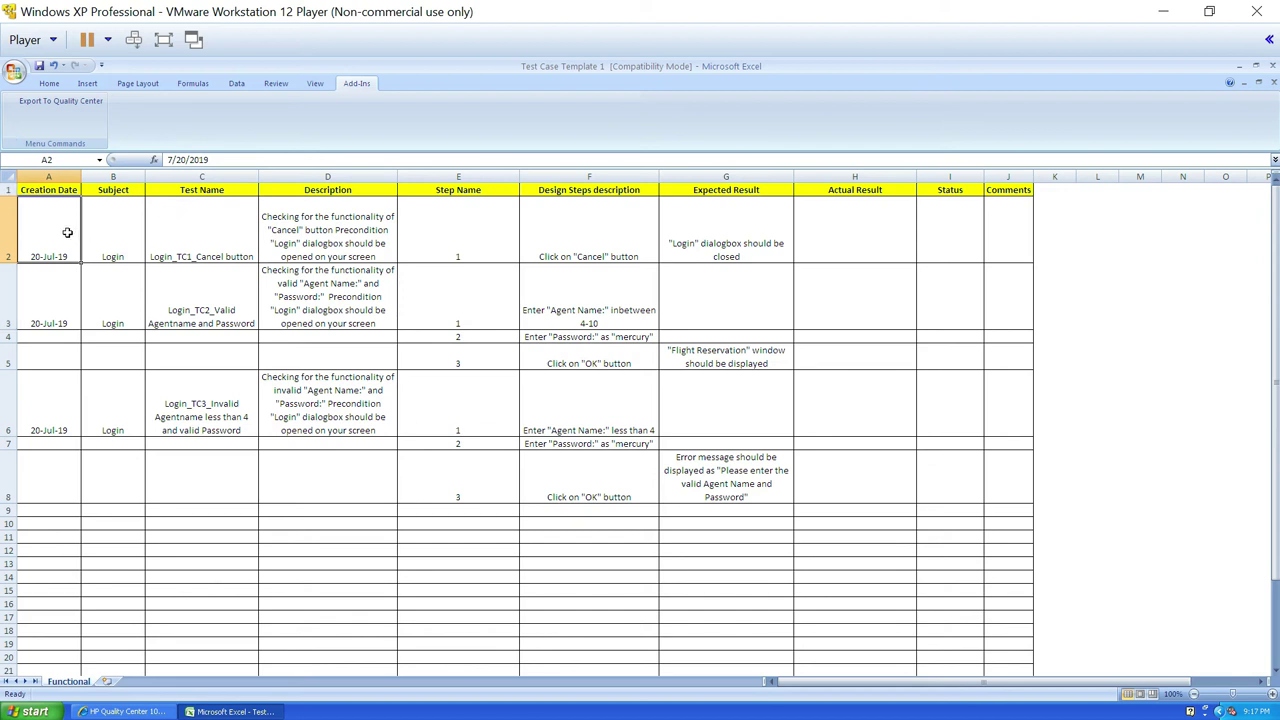
left_click_drag(52, 209, 726, 524)
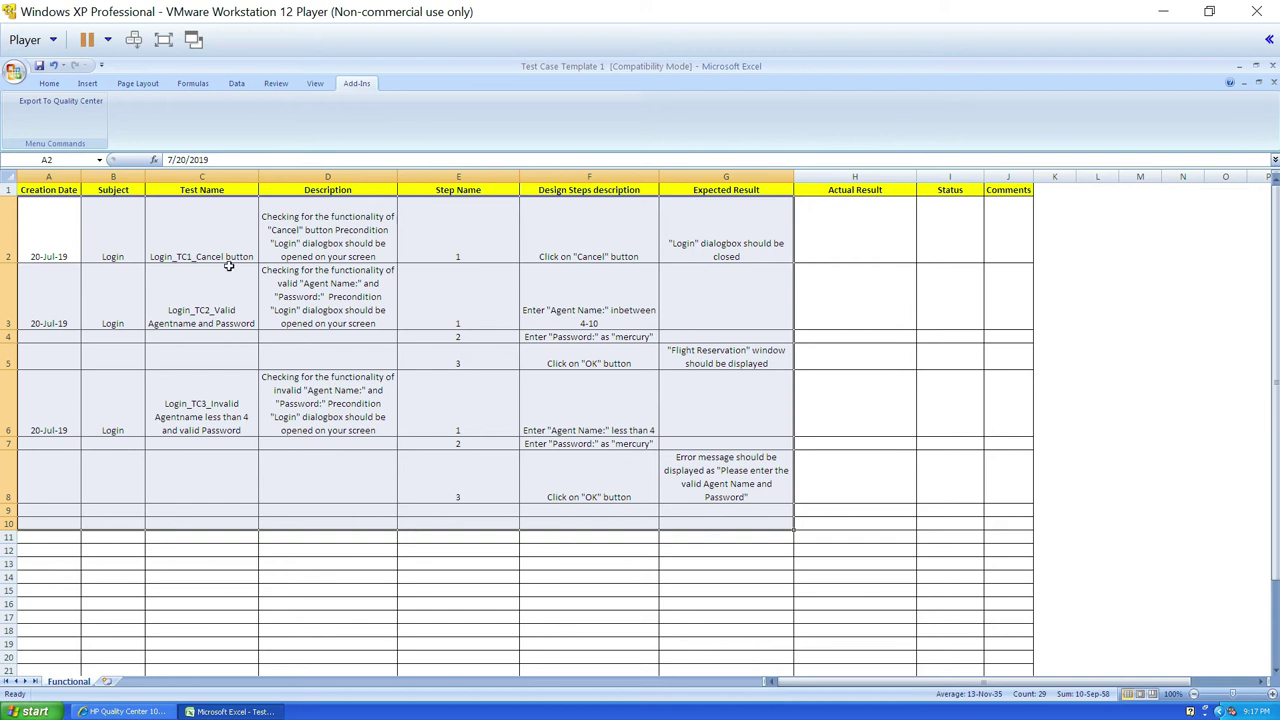
left_click(87, 108)
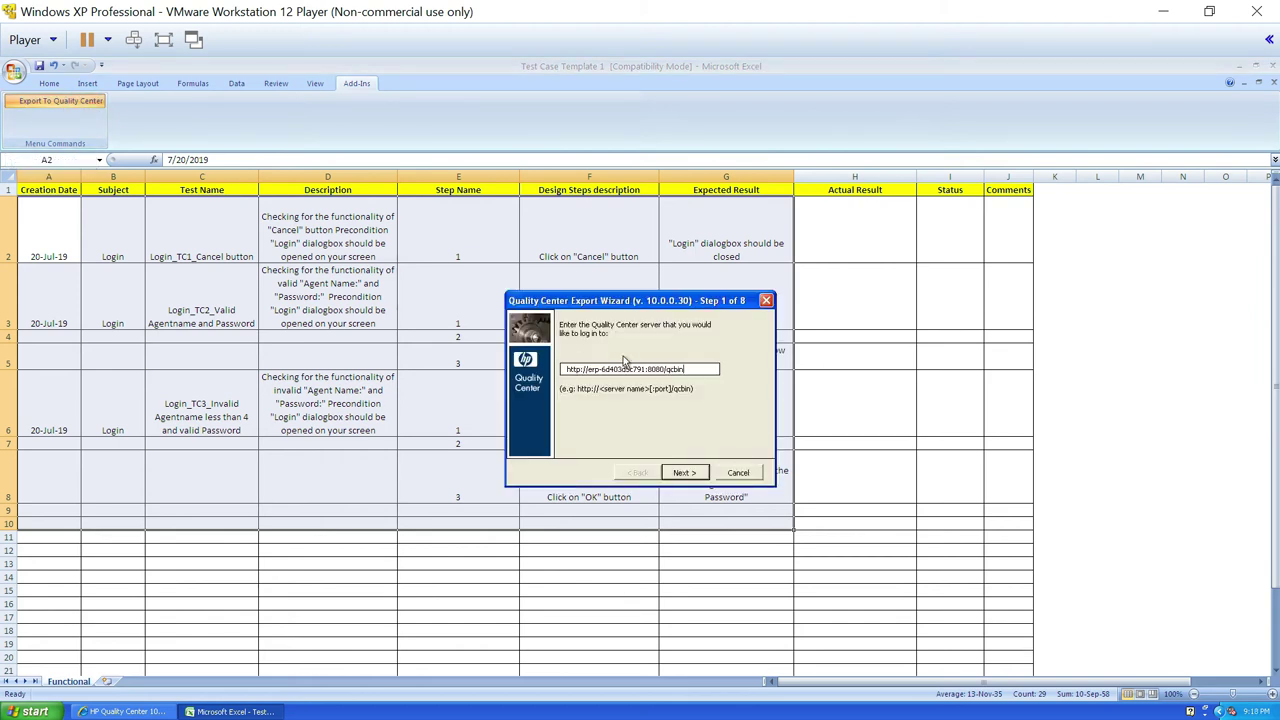
- Accept the server address in the export wizard and log in by entering the user password
left_click(688, 474)
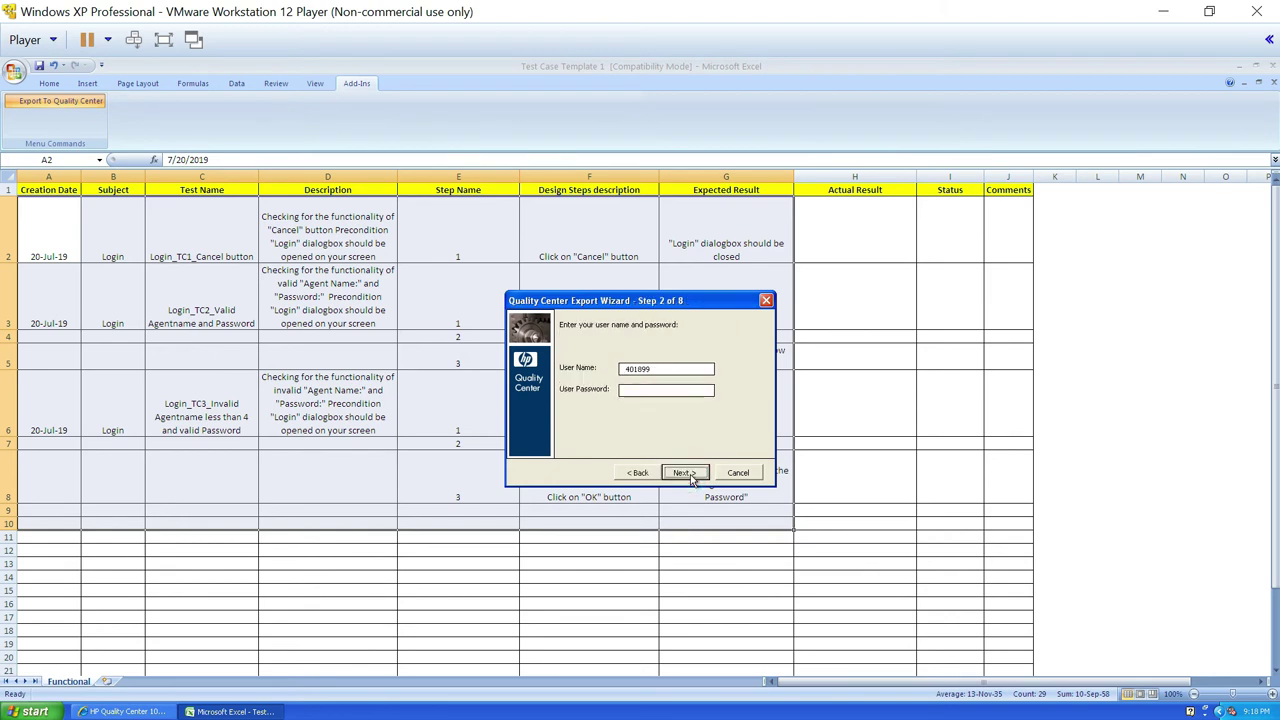
left_click(657, 389)
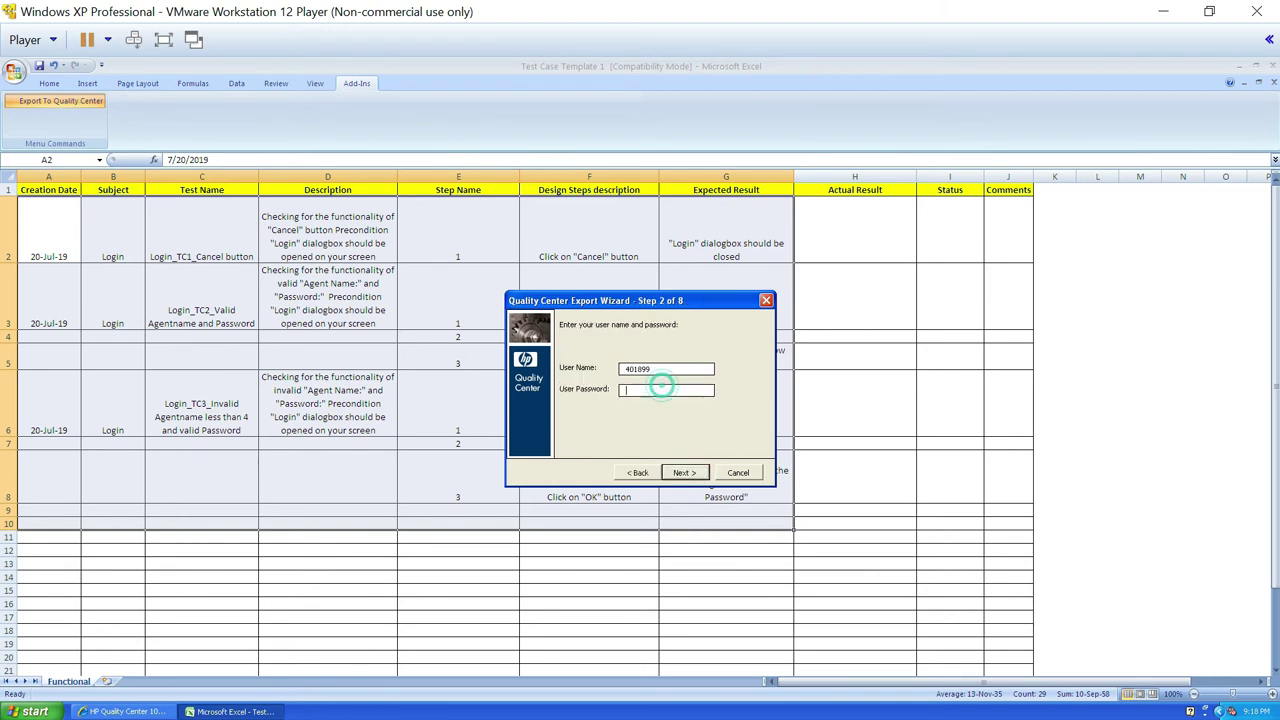
type("*******")
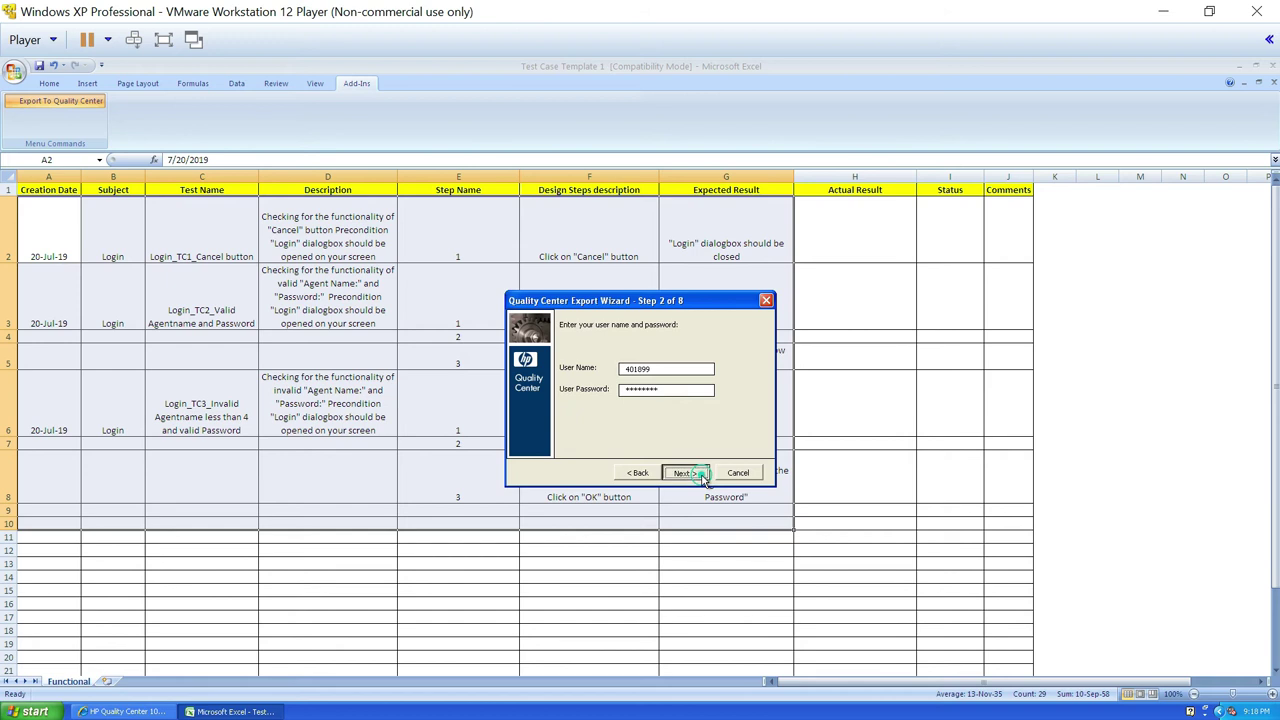
left_click(685, 474)
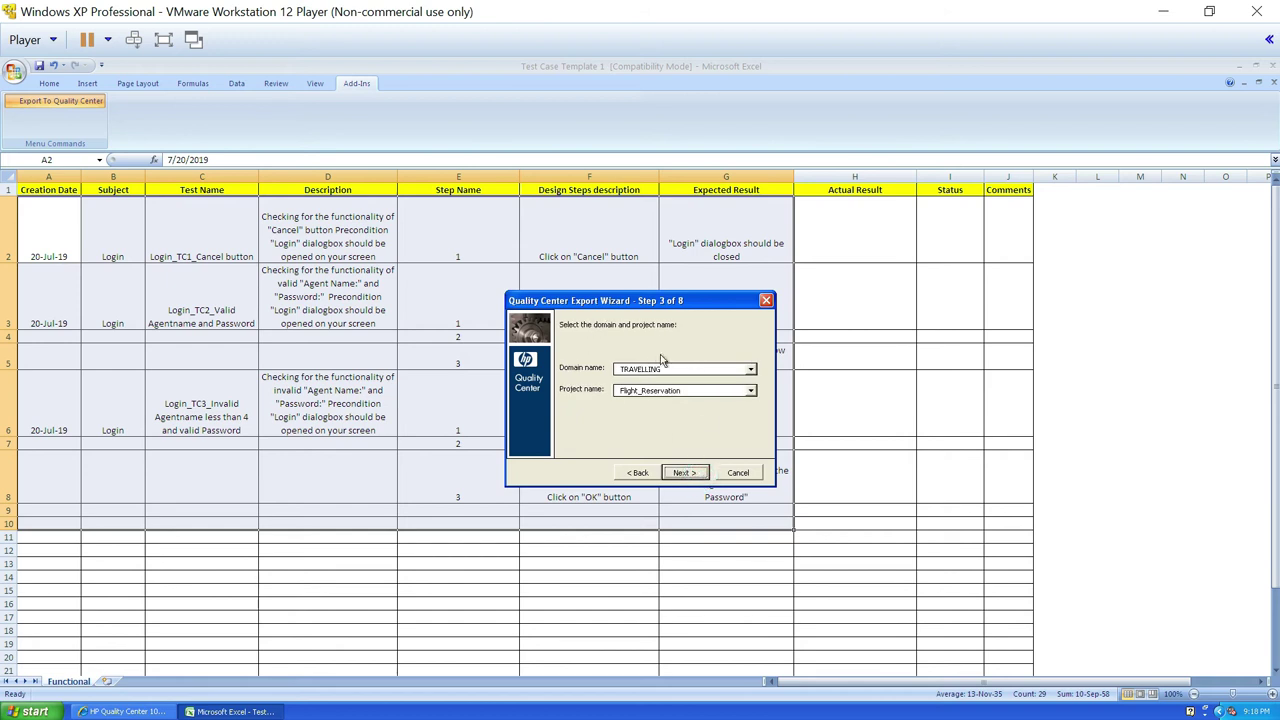
- Accept the TRAVELLING domain, the Flight_Reservation project and Tests as the data type to export
left_click(681, 476)
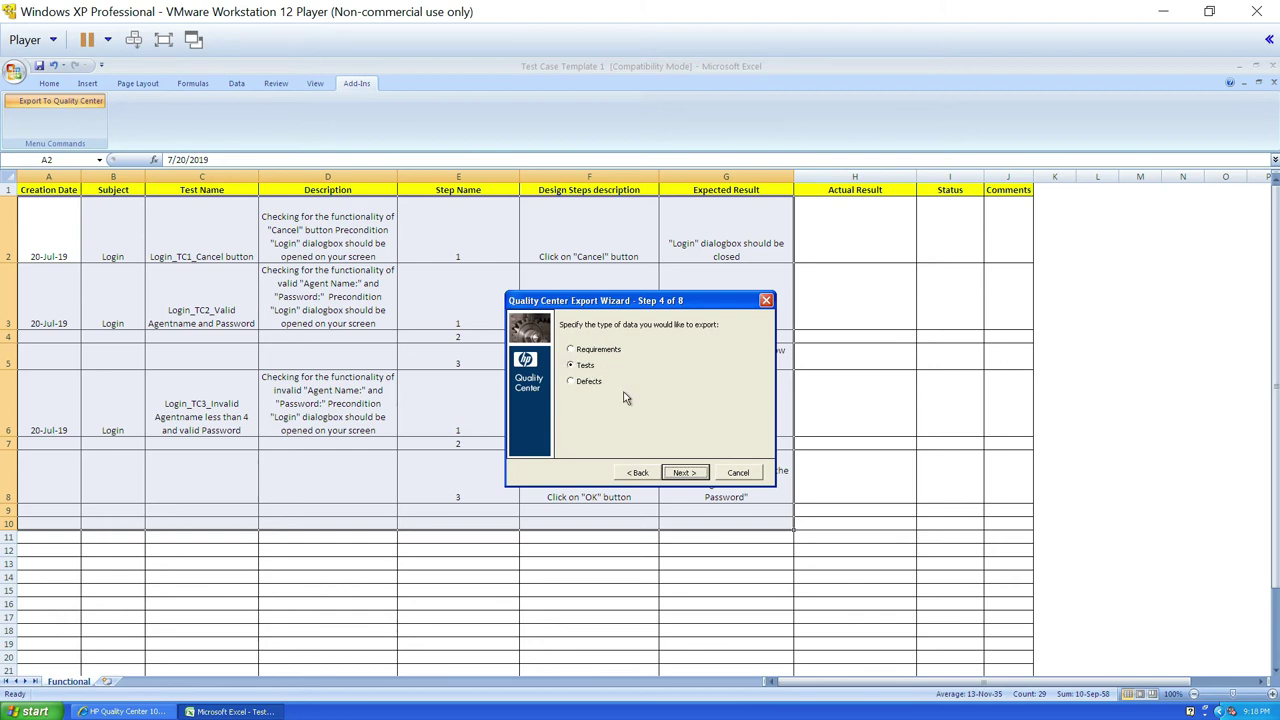
left_click(684, 473)
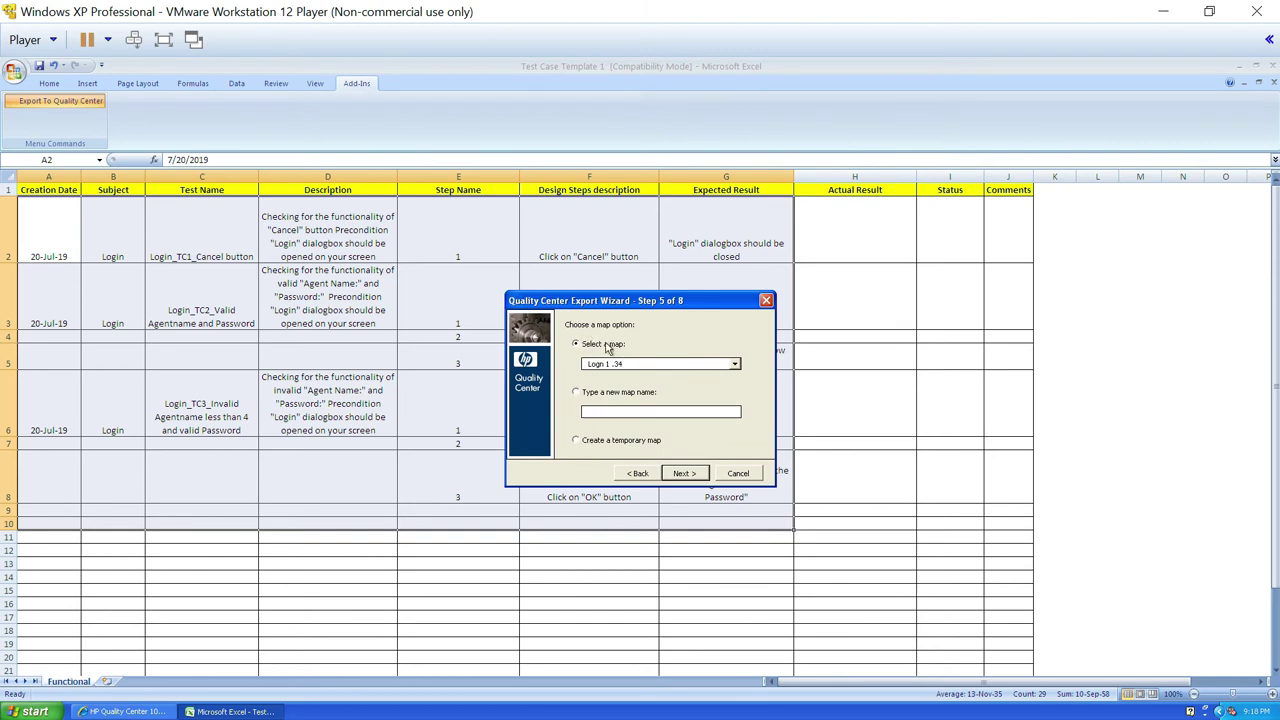
- Choose a new map for the export and name it Login11.0
left_click(630, 363)
left_click(580, 395)
left_click(617, 412)
type("Login11.0")
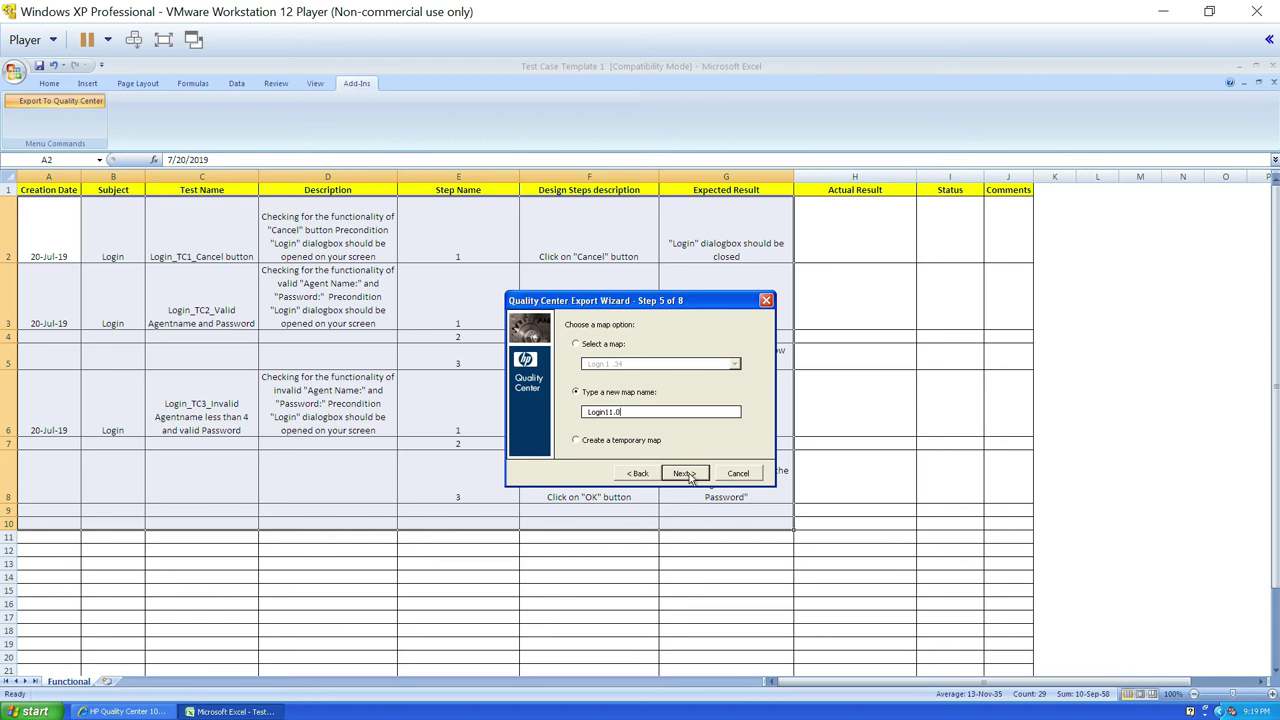
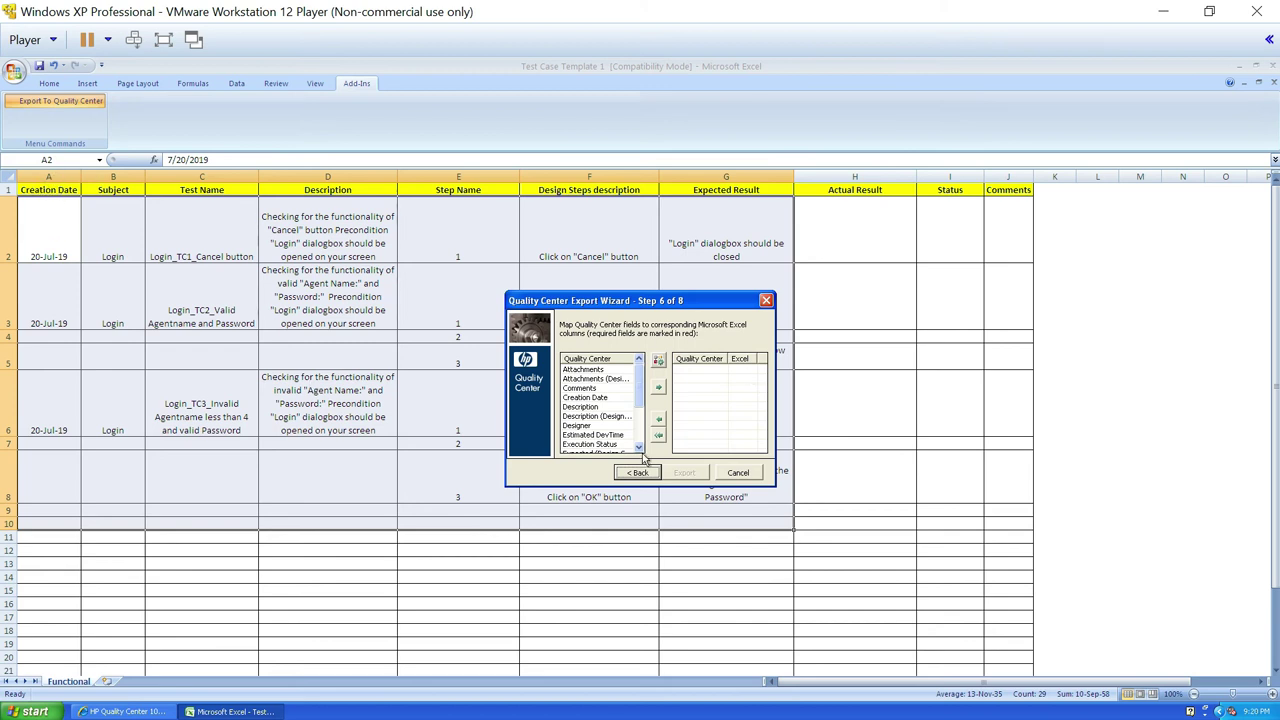
- Map the Quality Center field Creation Date to Excel column A
left_click(589, 398)
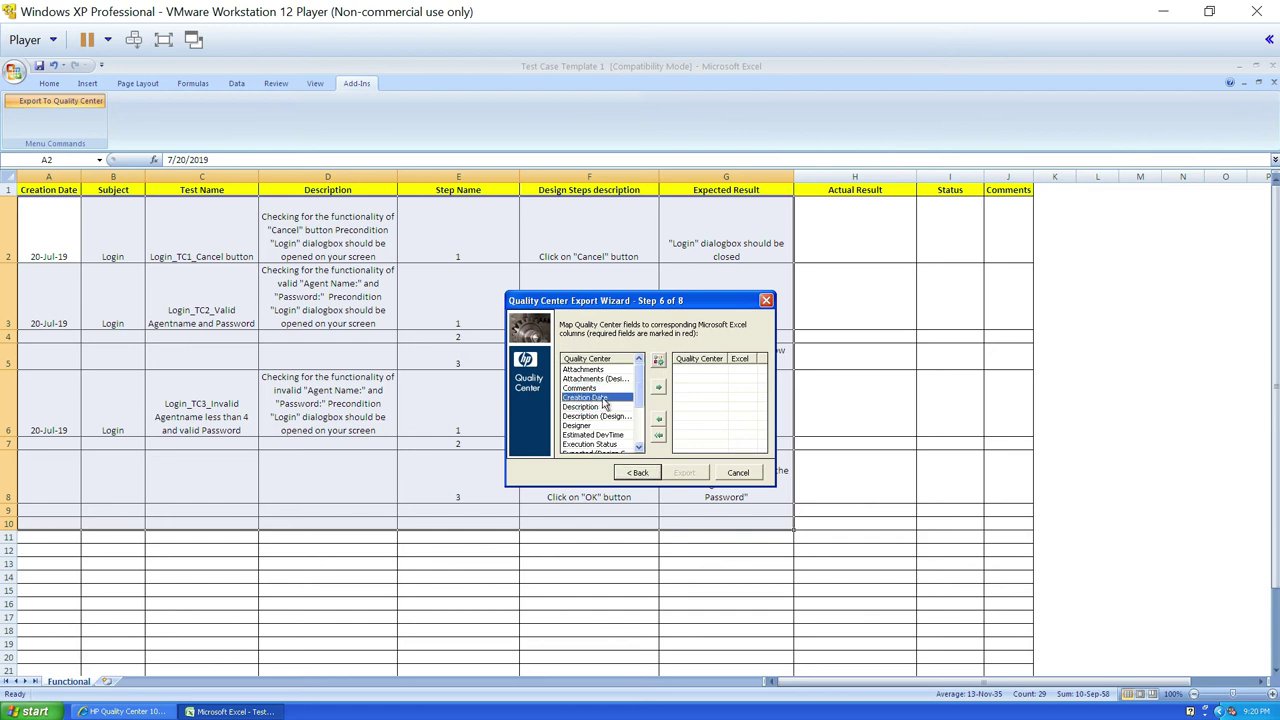
left_click(658, 388)
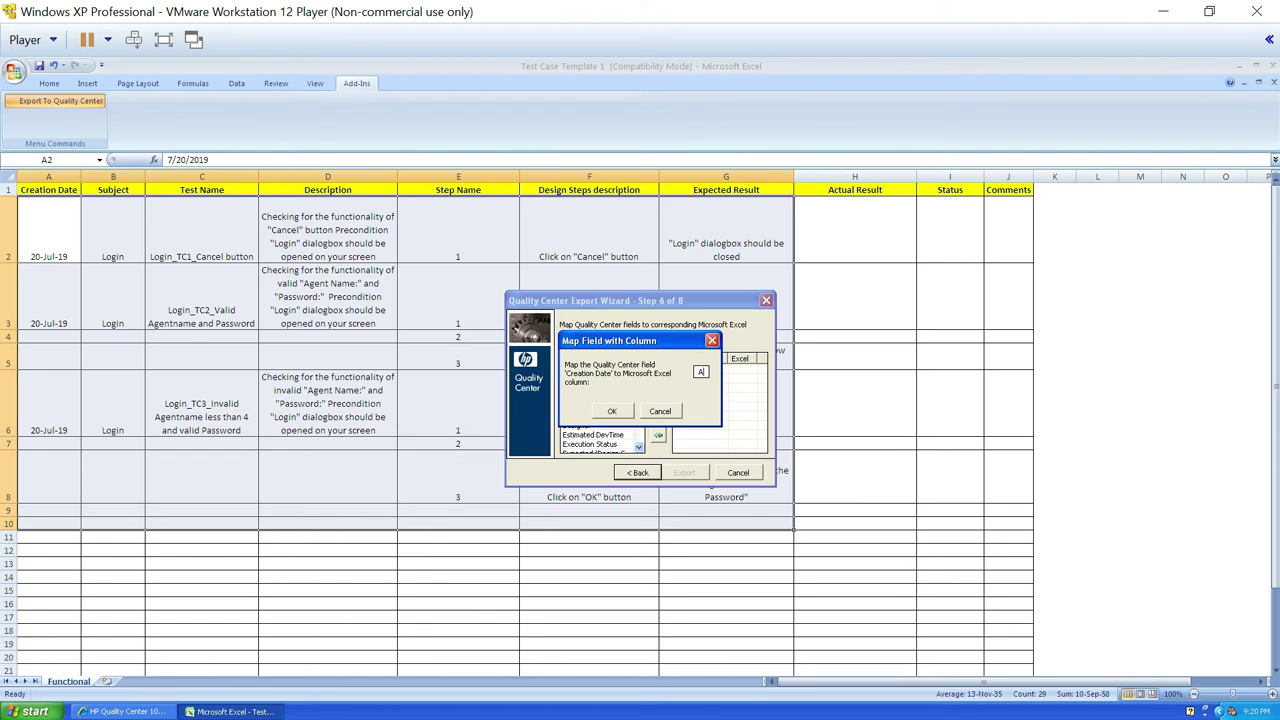
left_click(613, 411)
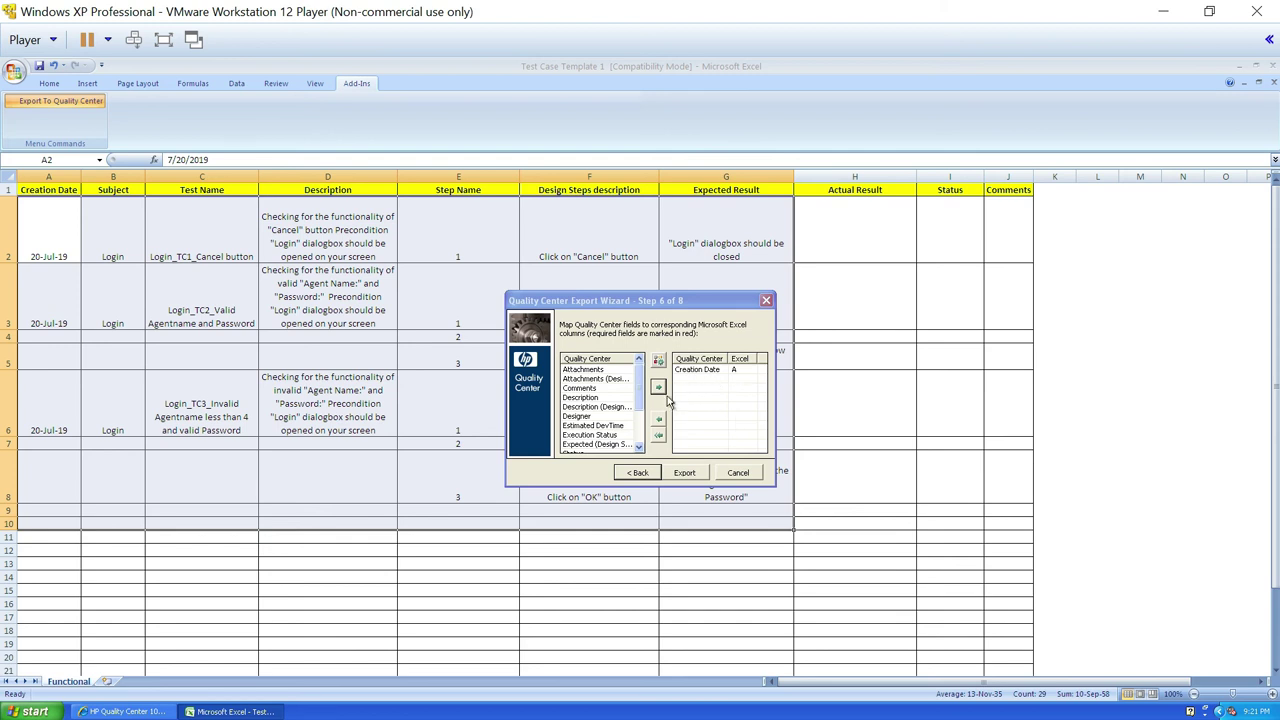
left_click(638, 473)
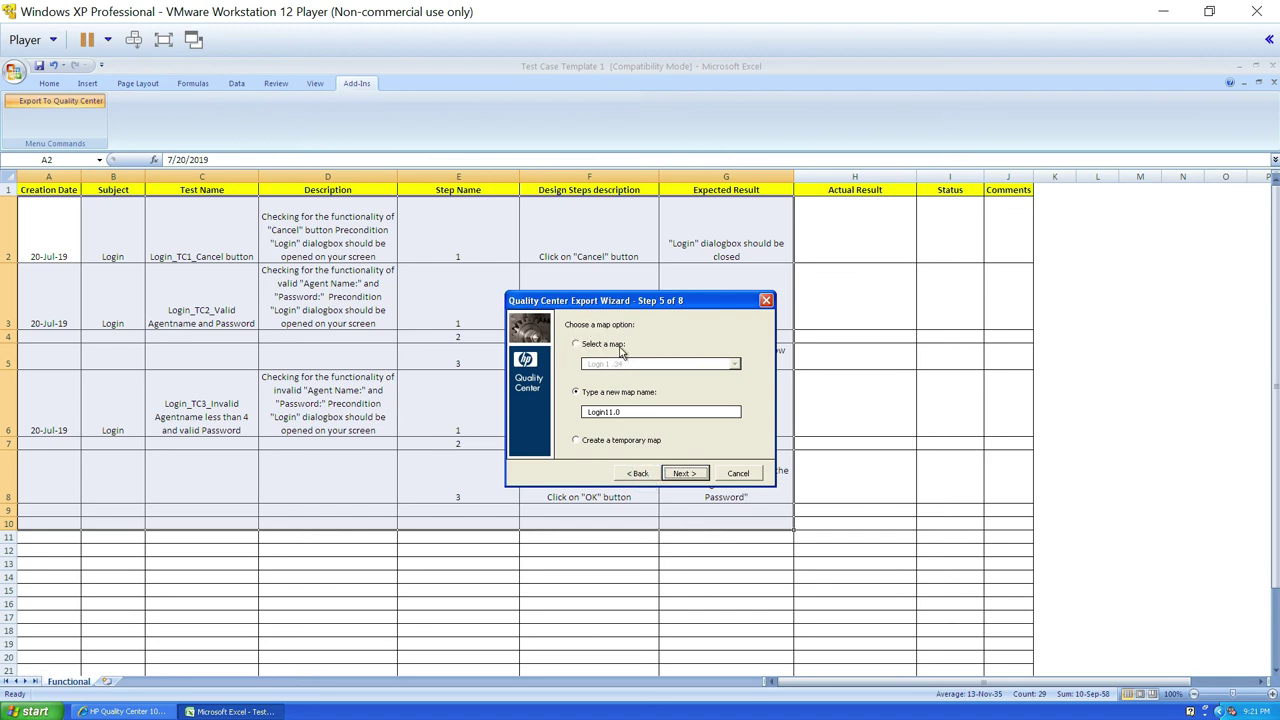
left_click(684, 473)
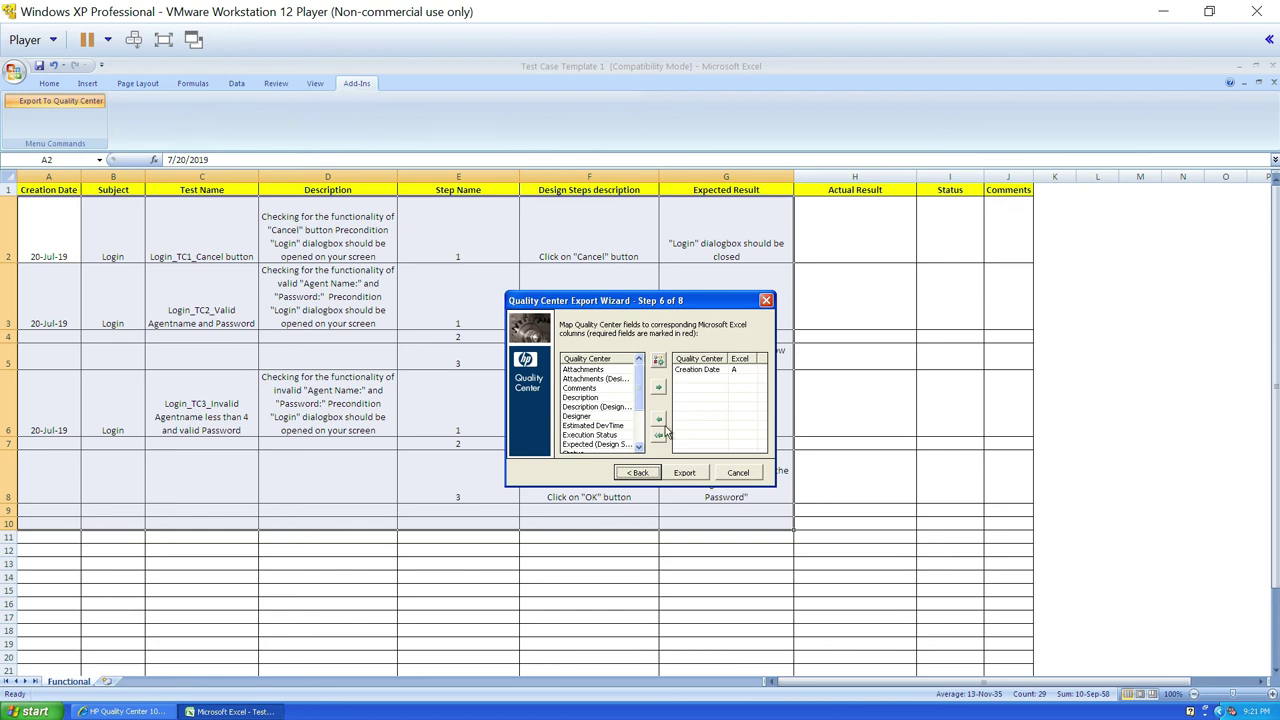
- Map the required Quality Center field Subject to Excel column B
left_click(638, 447)
left_click(638, 447)
left_click(638, 447)
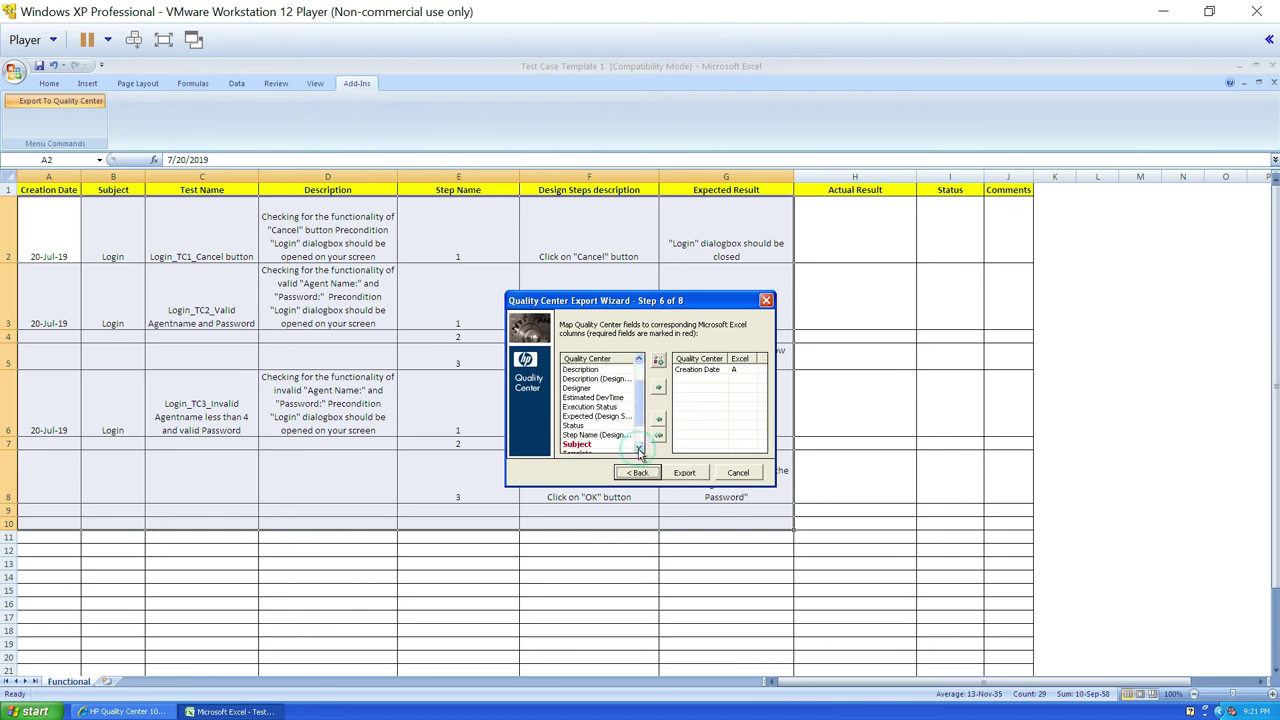
left_click(600, 444)
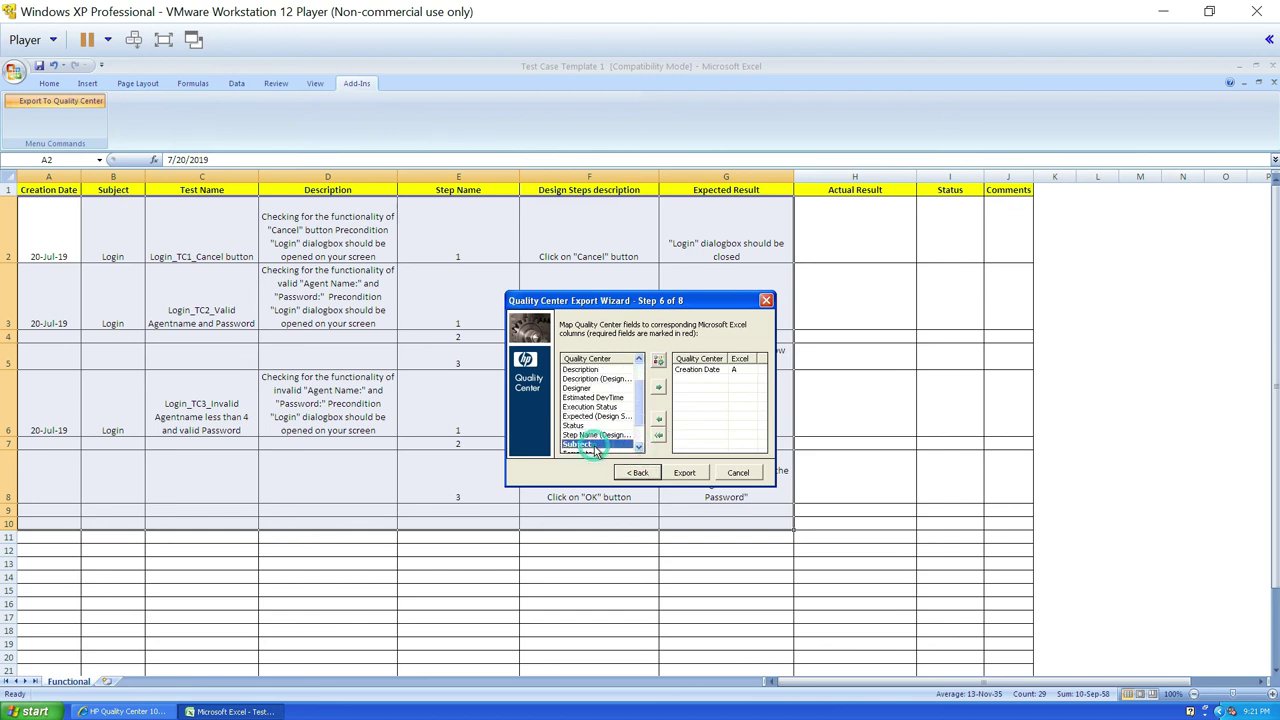
left_click(659, 389)
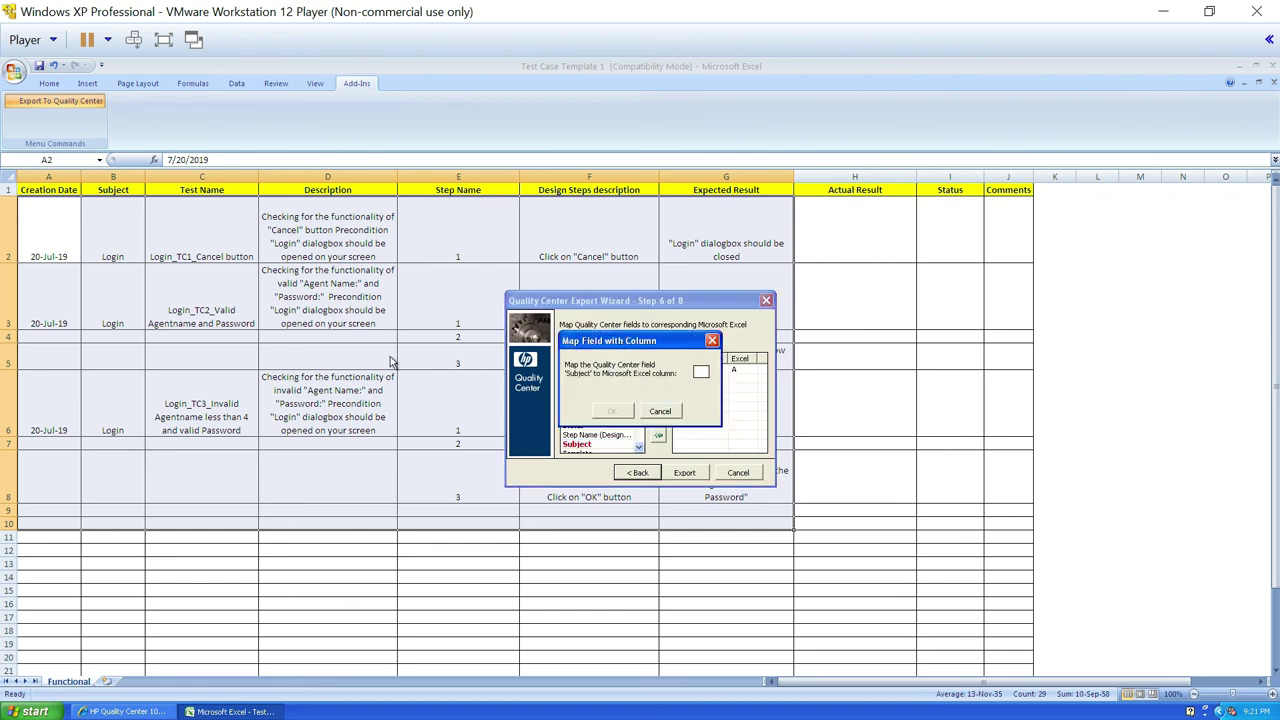
type("B")
key("Return")
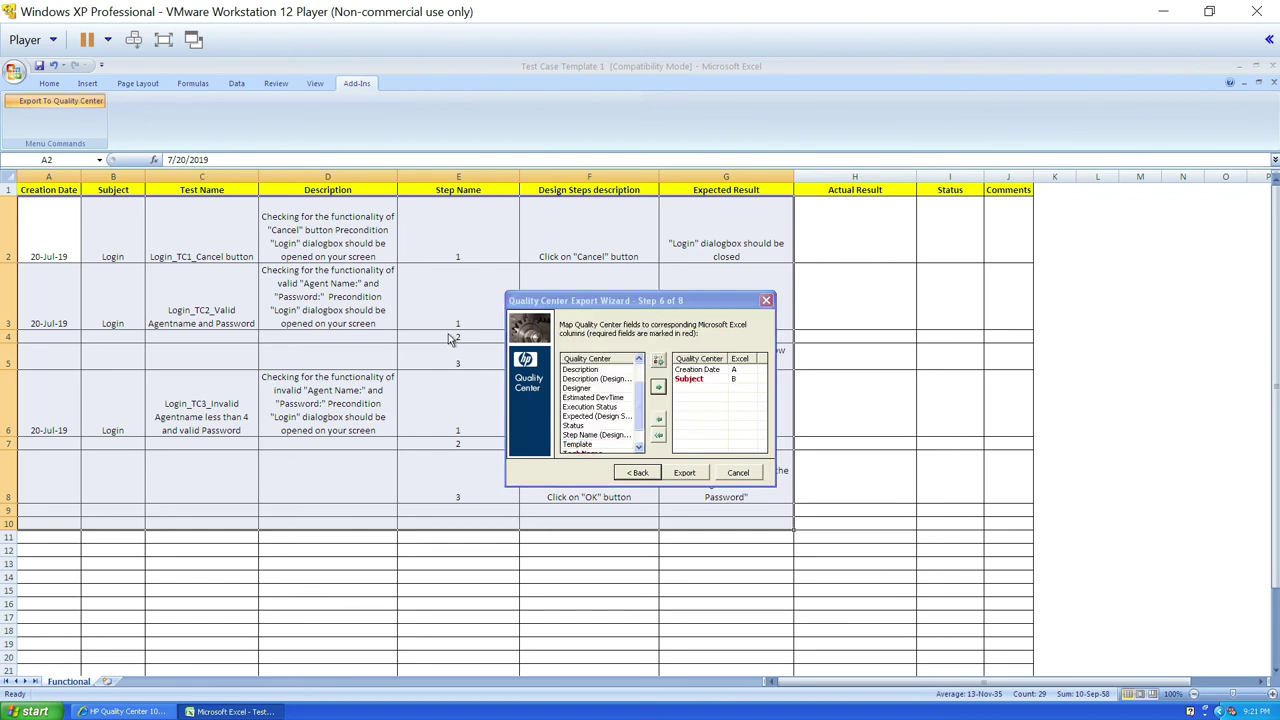
- Map the required Quality Center field Test Name to Excel column C
left_click(640, 450)
left_click(600, 444)
left_click(659, 389)
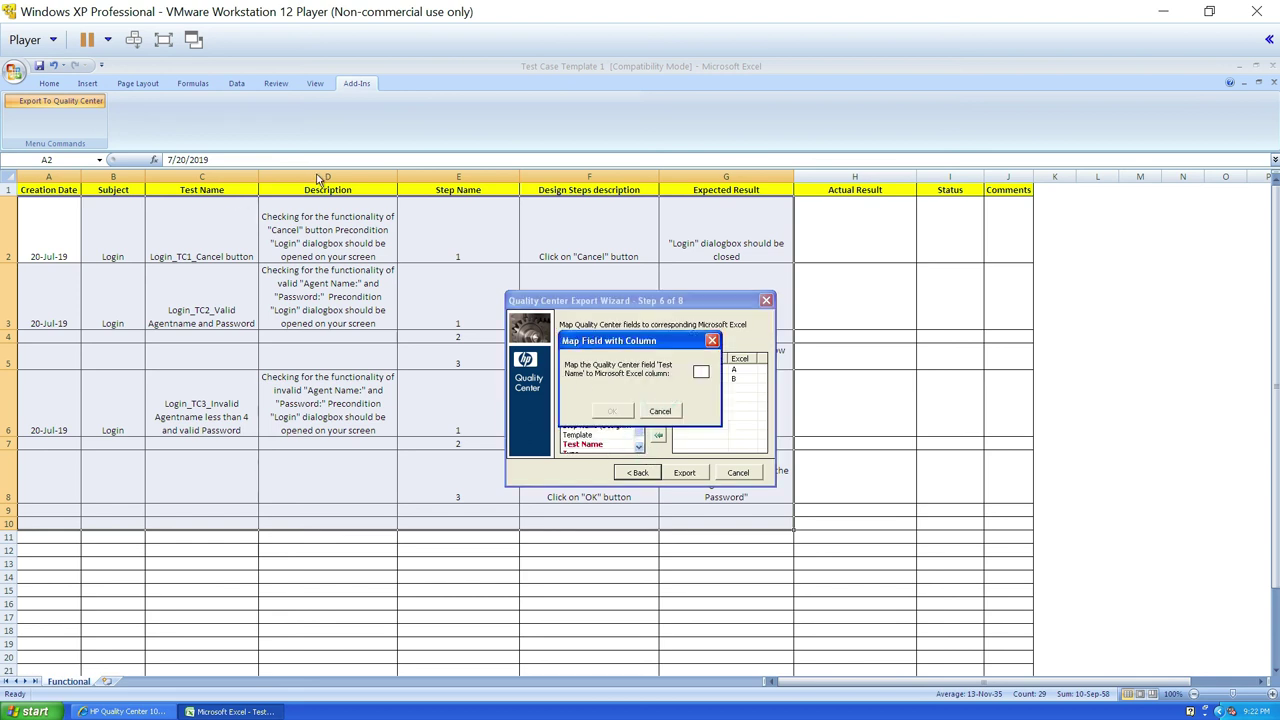
type("C")
left_click(614, 413)
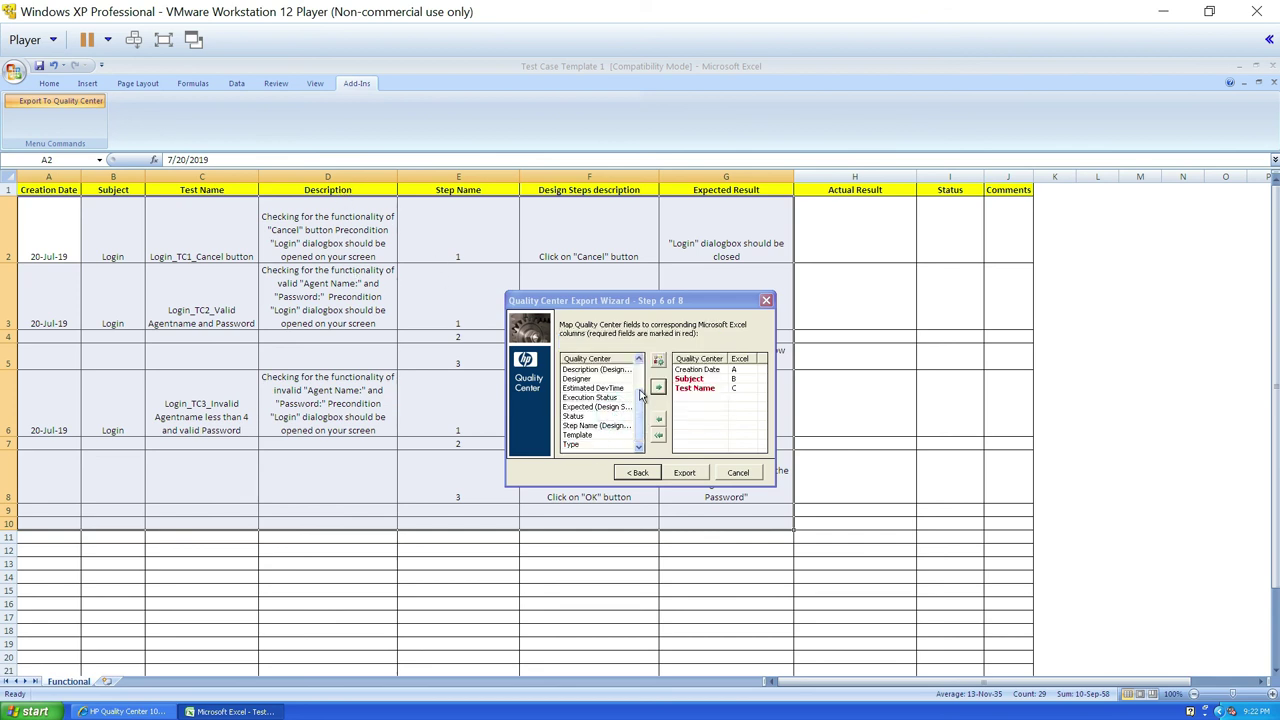
- Map the test's general Description field to Excel column D
scroll(640, 365, "up", 2)
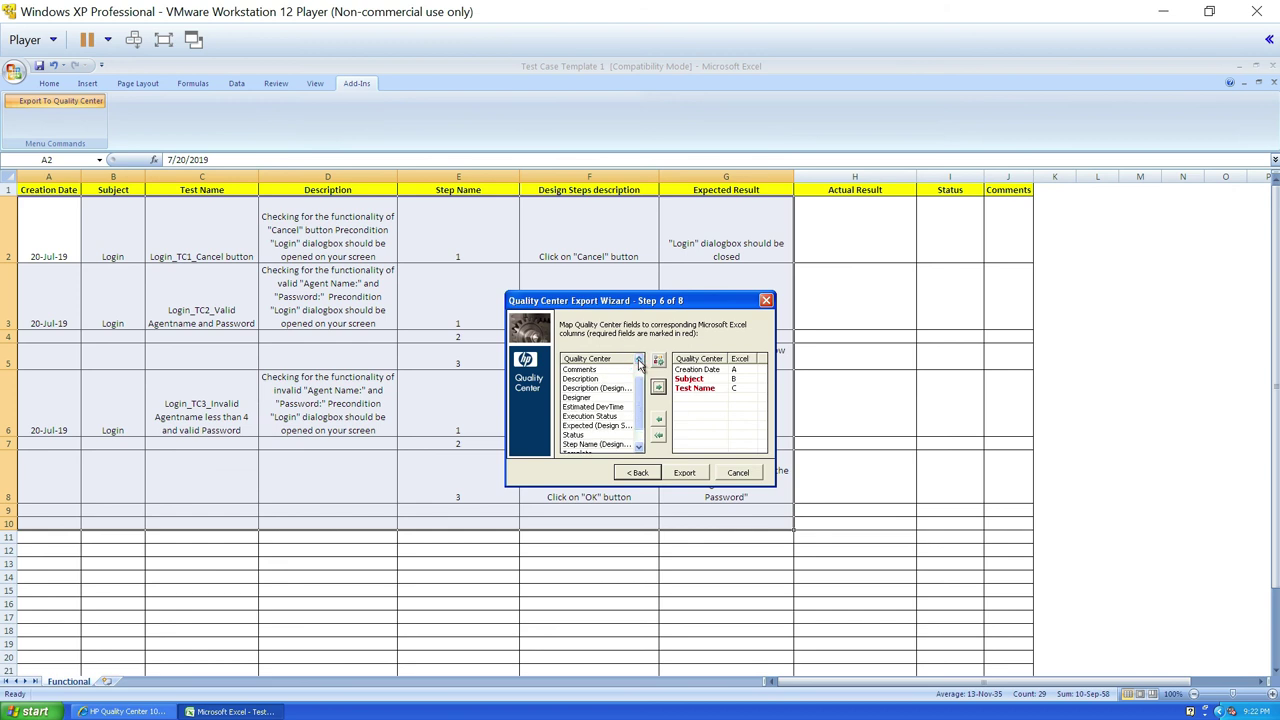
left_click(592, 380)
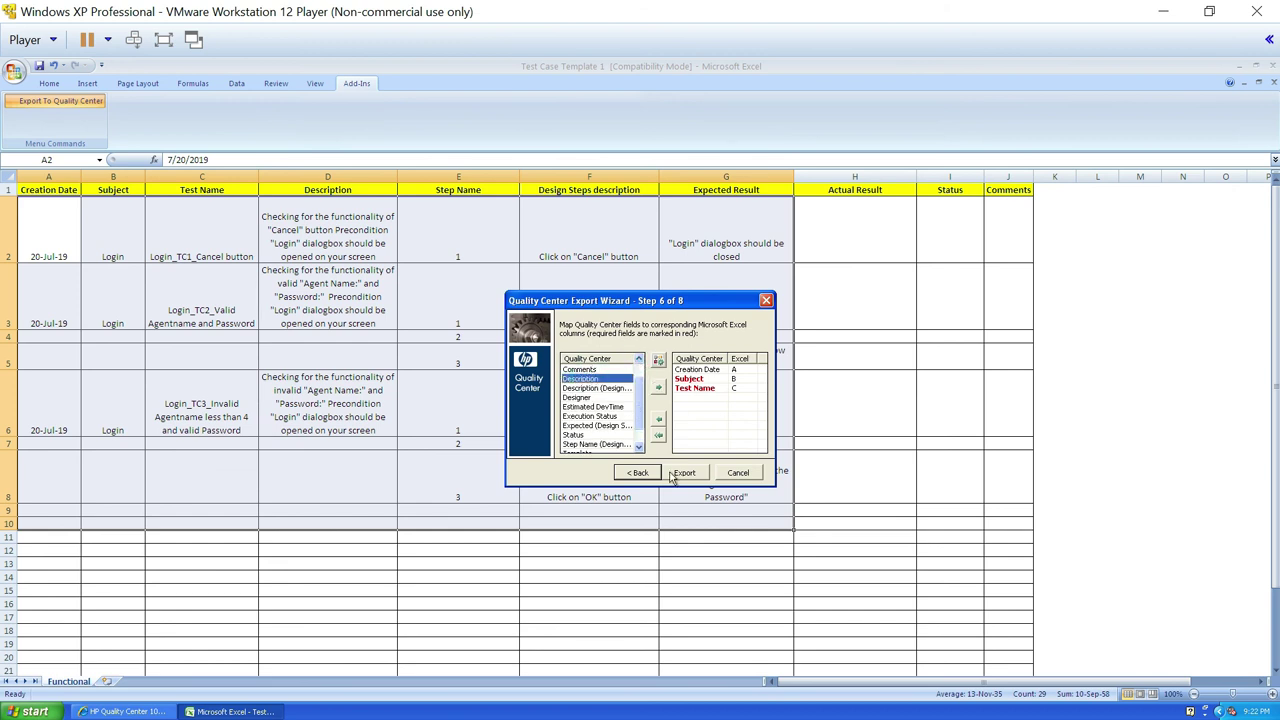
left_click(658, 387)
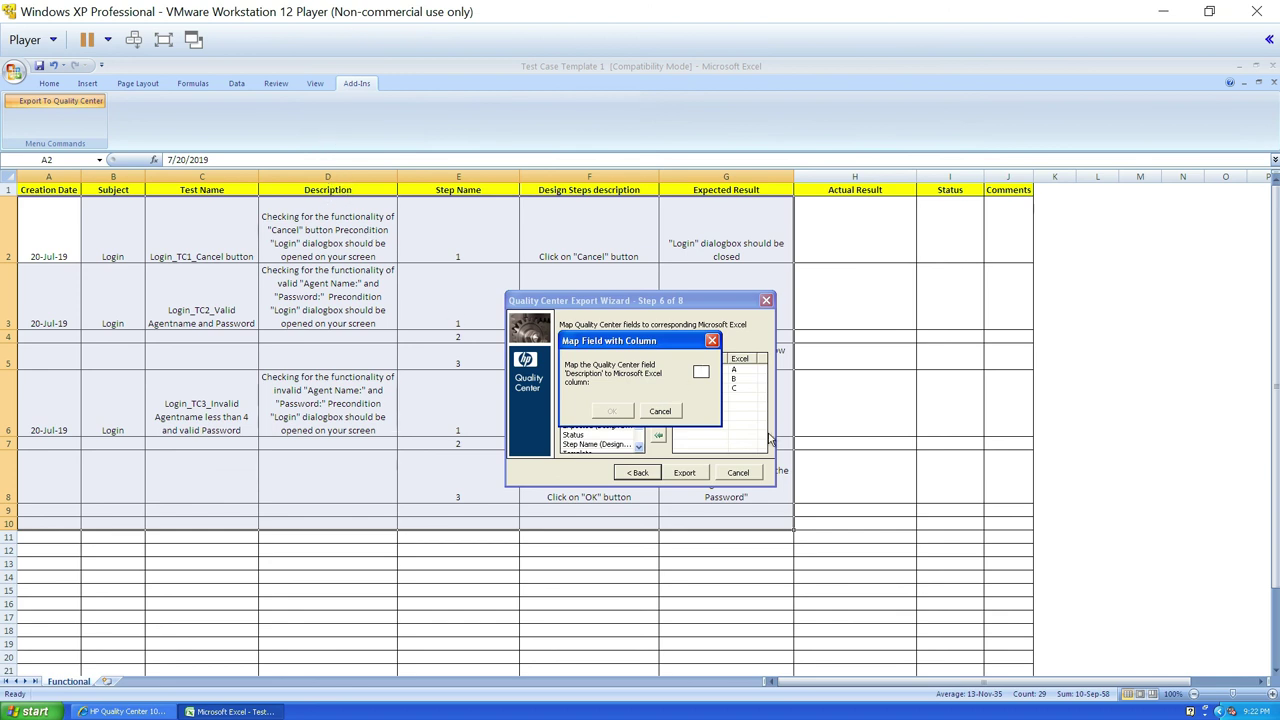
type("D")
key("Return")
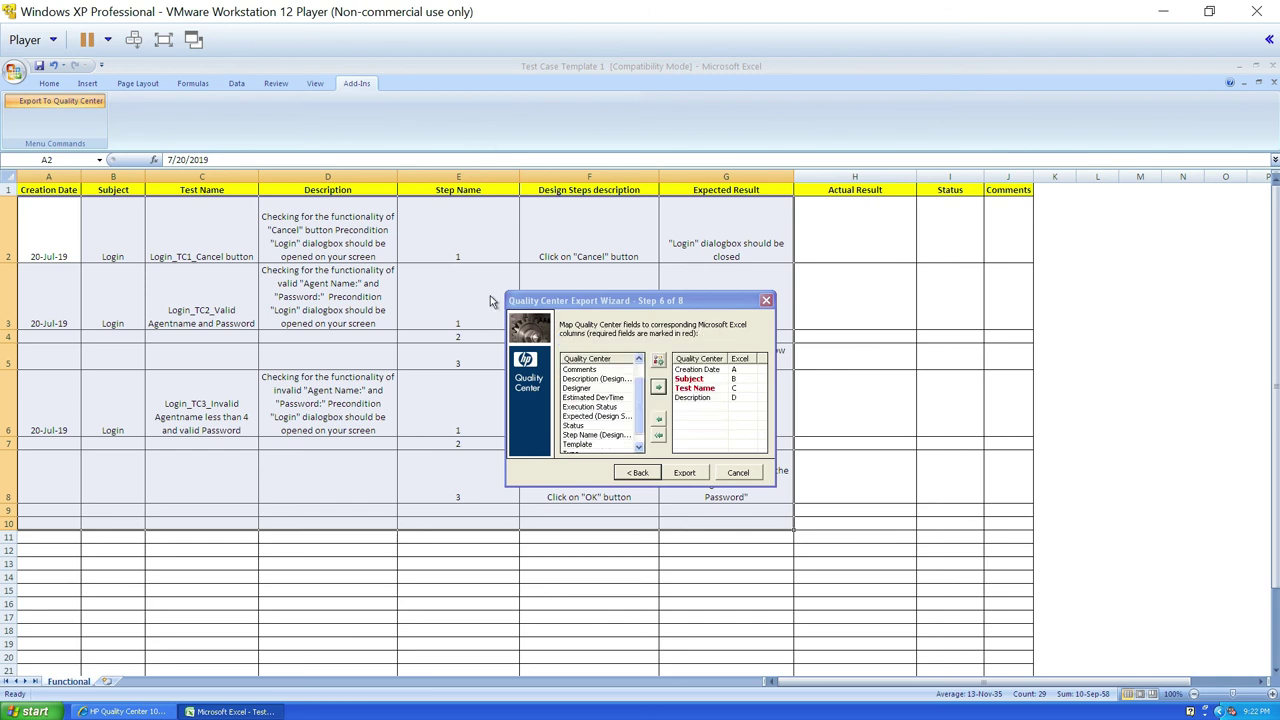
- Map the Step Name (Design Steps) field to Excel column E
left_click(594, 436)
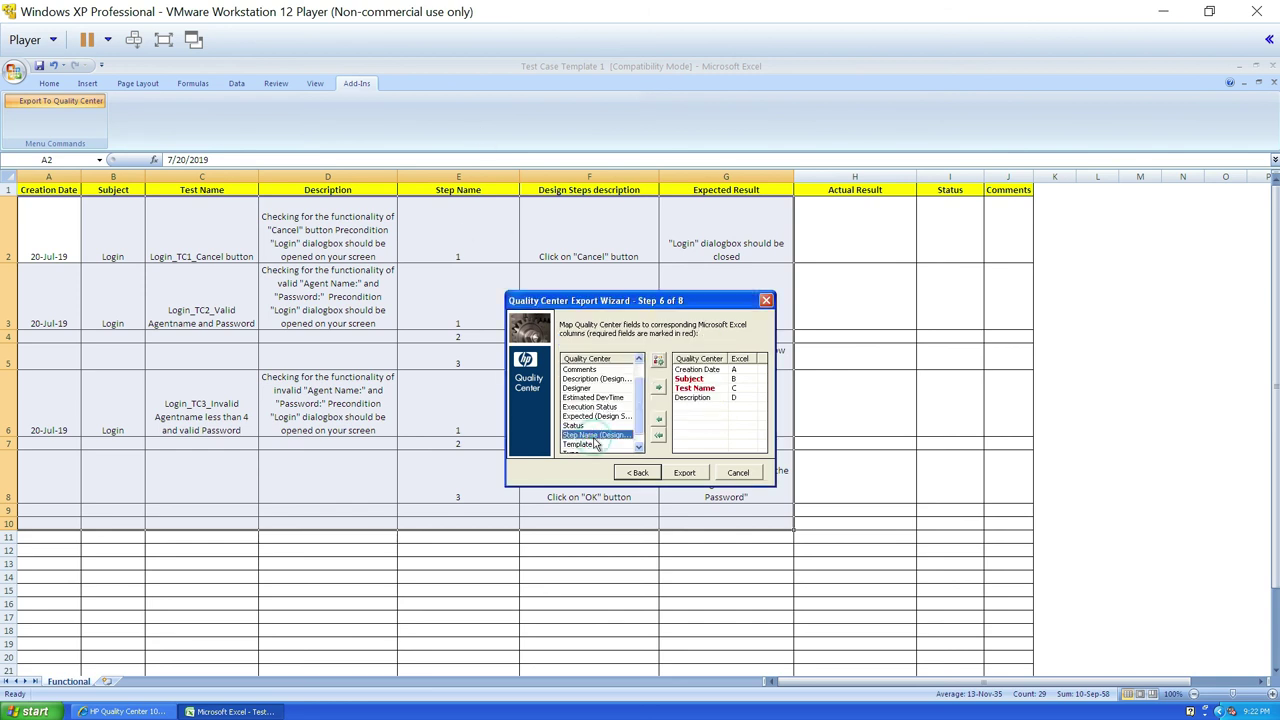
left_click(658, 387)
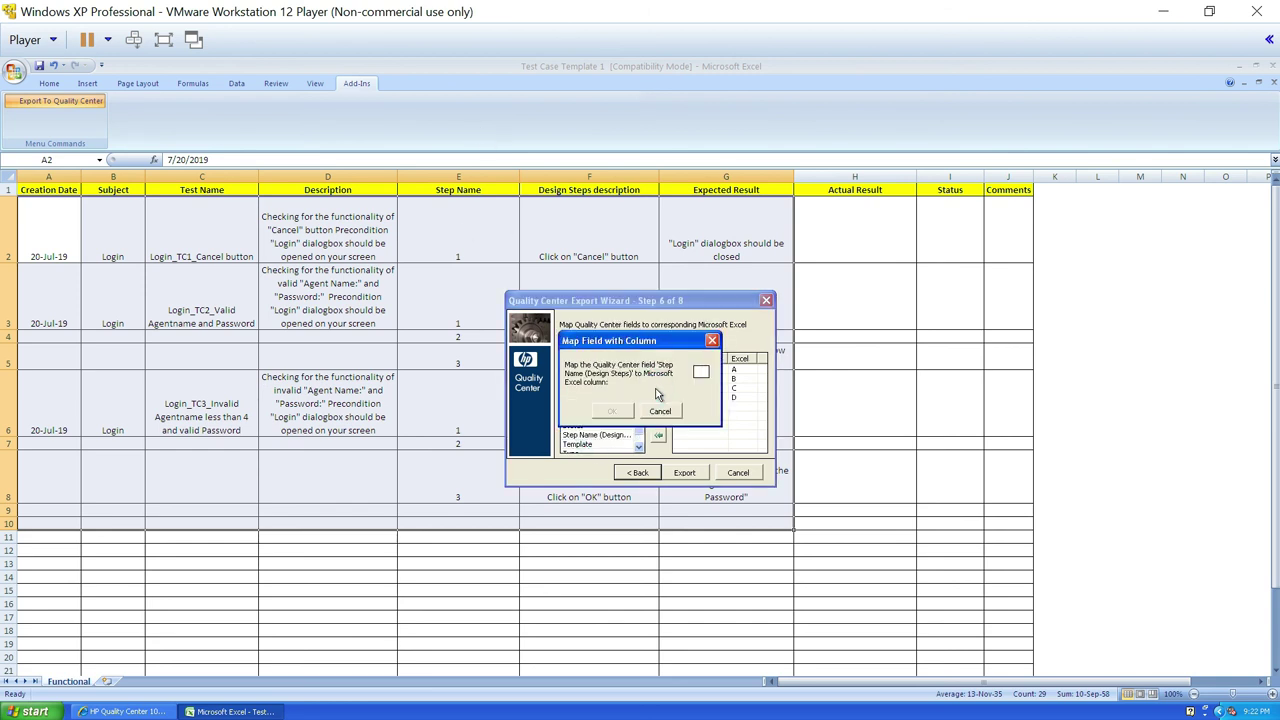
type("E")
left_click(612, 411)
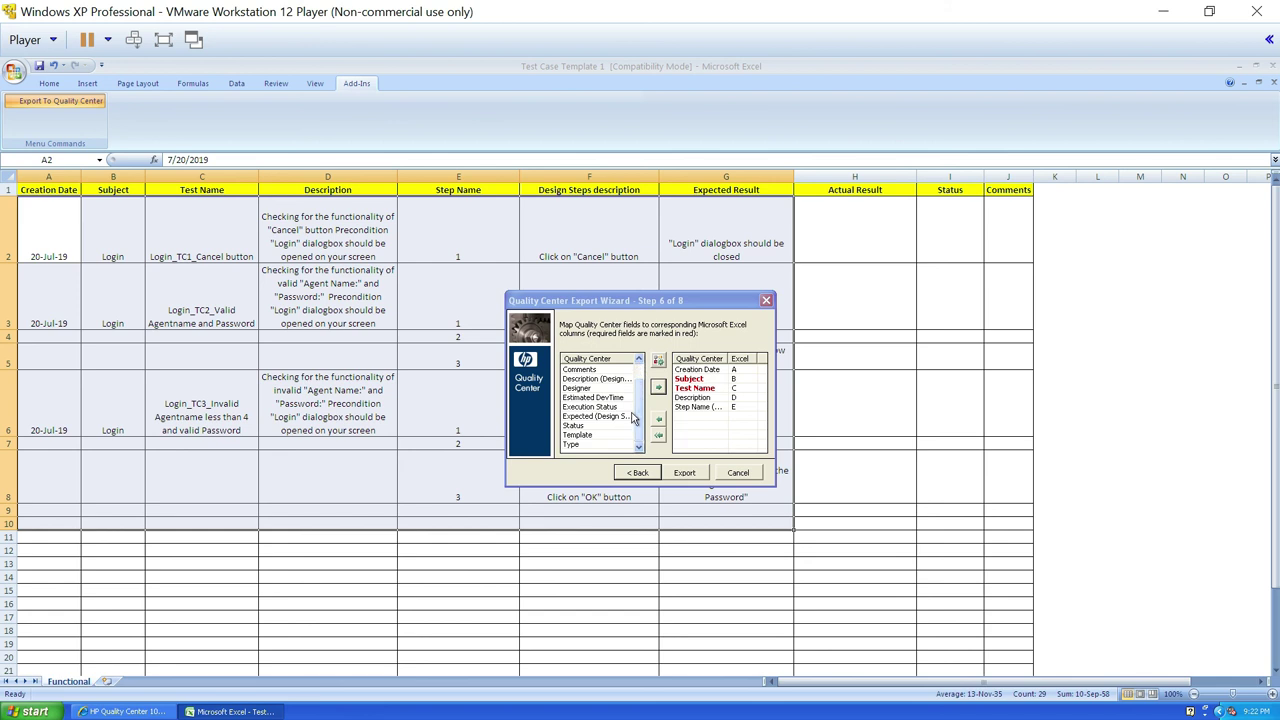
- Map the Description (Design Steps) field to Excel column F
left_click(590, 379)
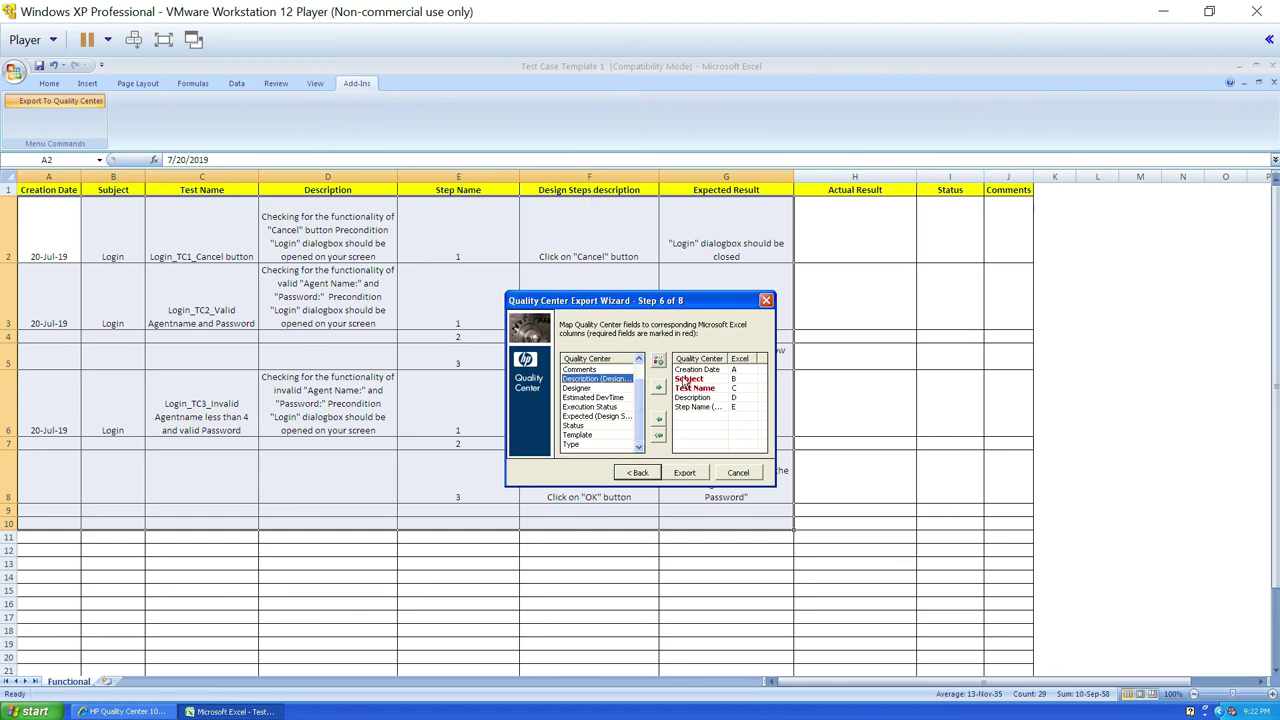
left_click(658, 388)
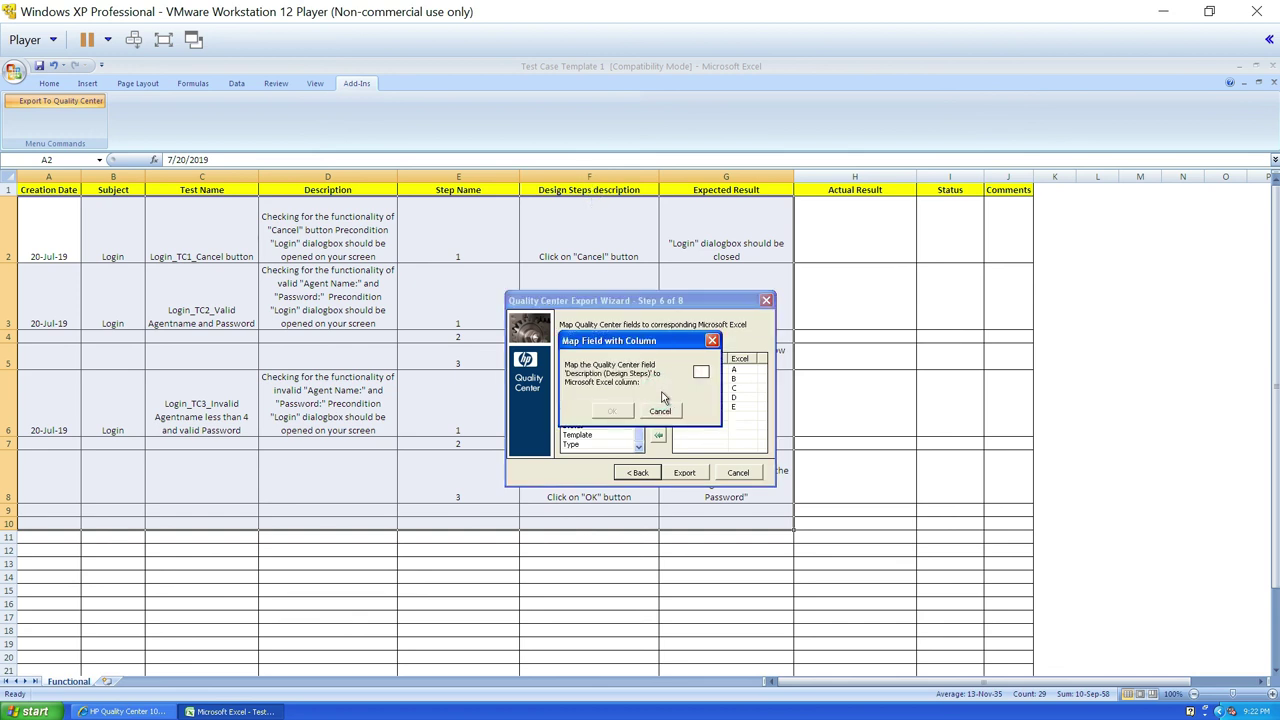
left_click(612, 411)
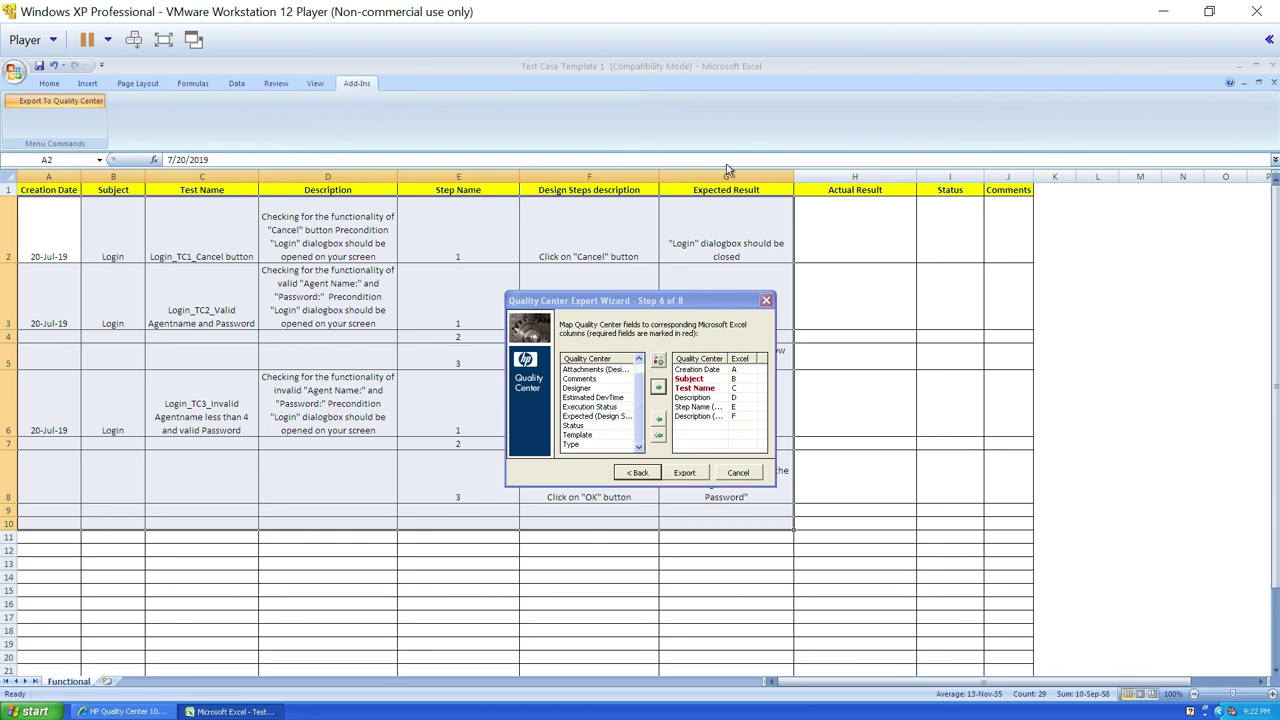
- Map the Expected (Design Steps) field to the Expected Result column, then export the worksheet and finish the wizard
left_click(606, 416)
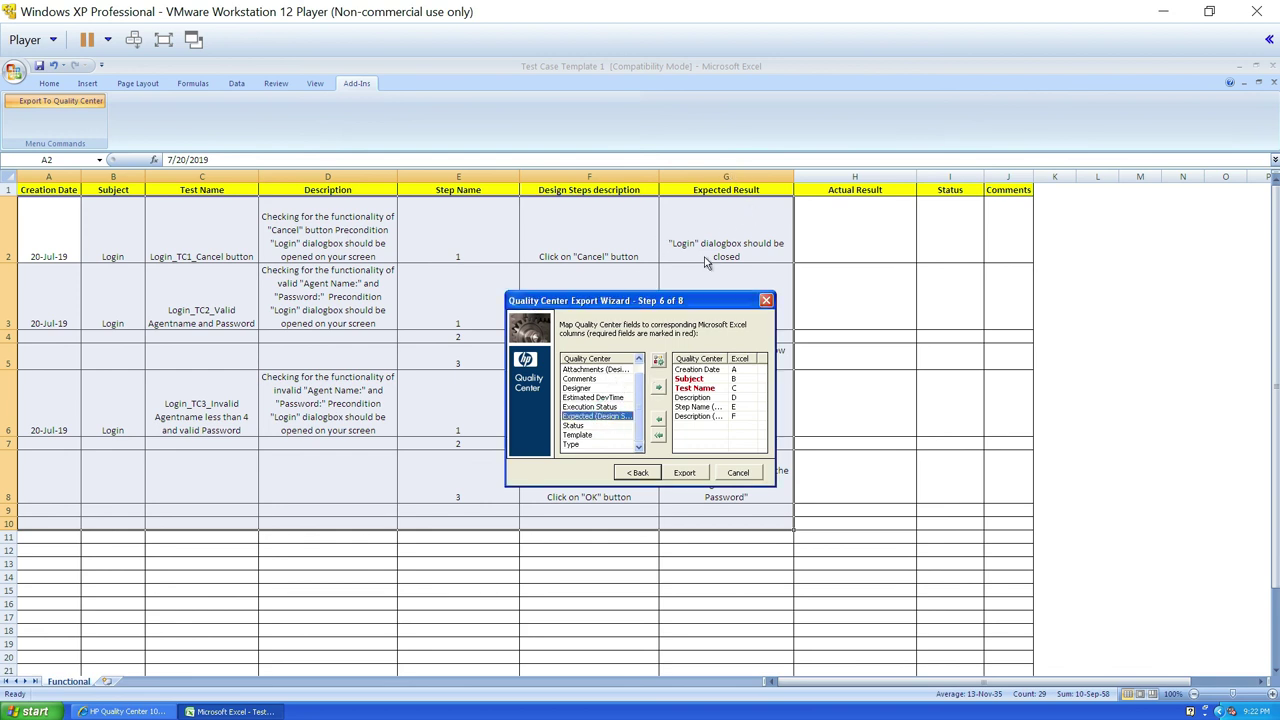
left_click(659, 387)
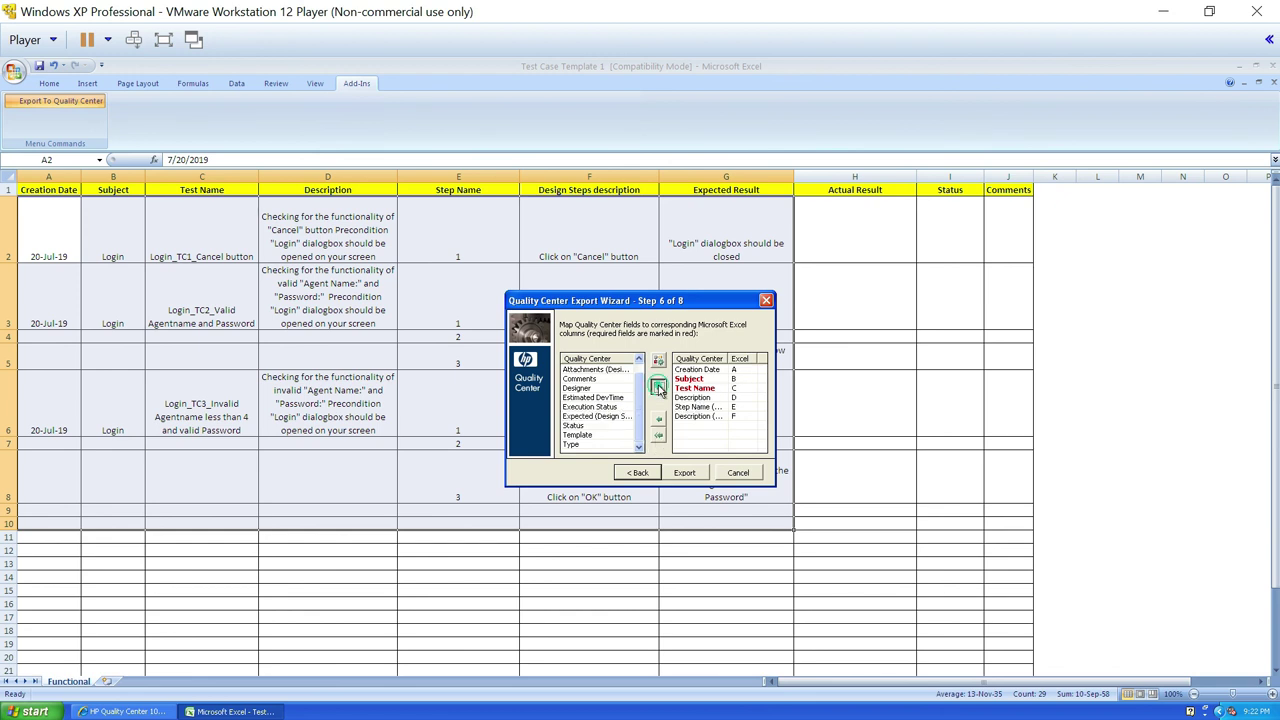
left_click(685, 473)
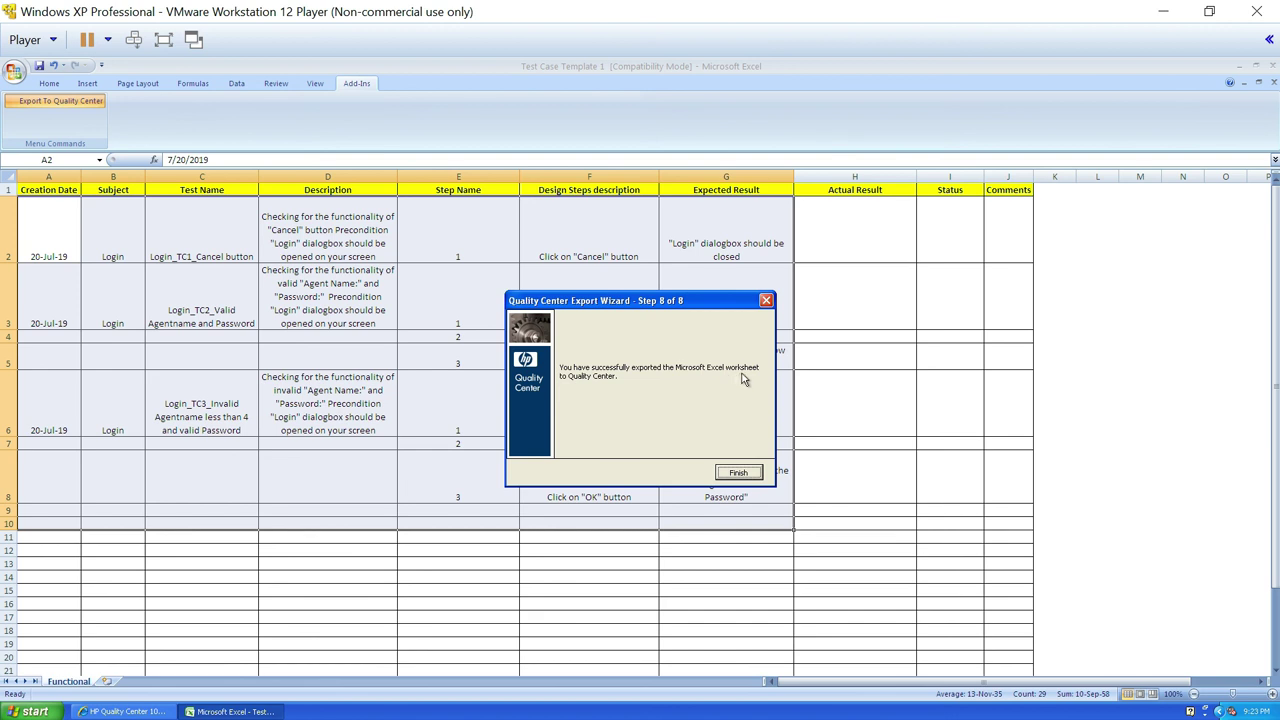
left_click(740, 472)
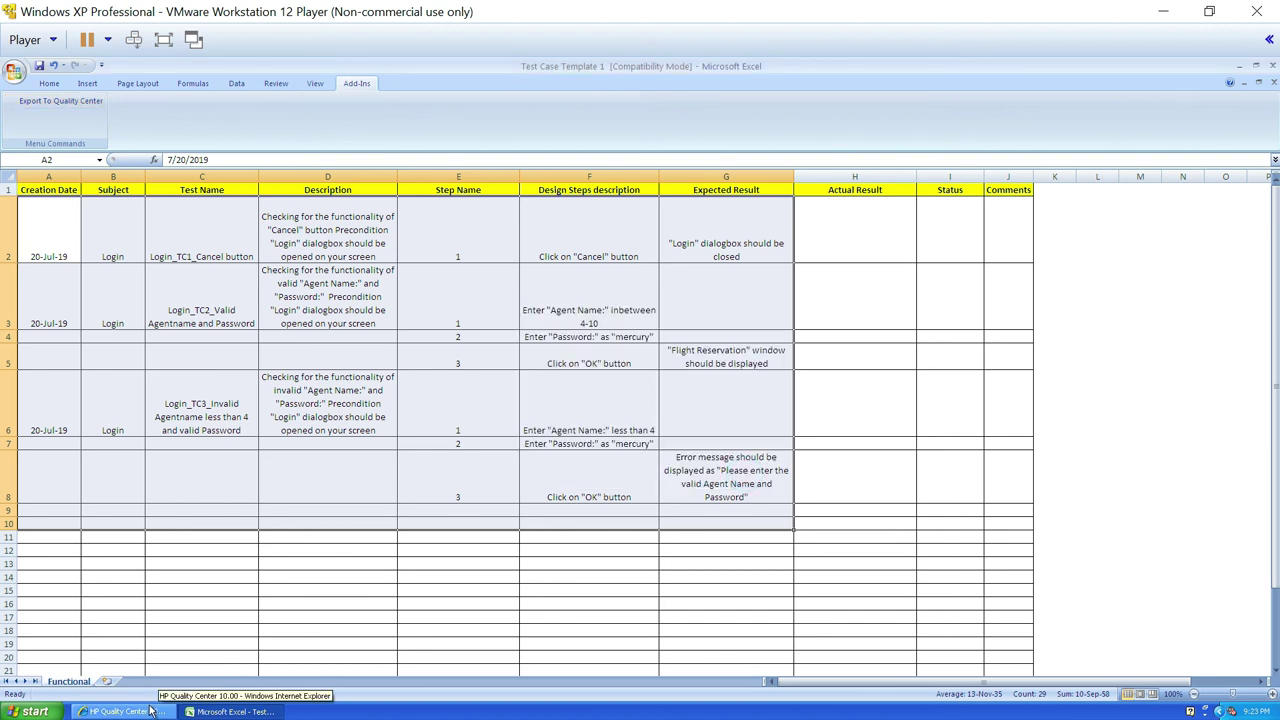
- Switch to Quality Center, refresh the Test Plan tree and expand the Login folder to view its exported tests
left_click(125, 711)
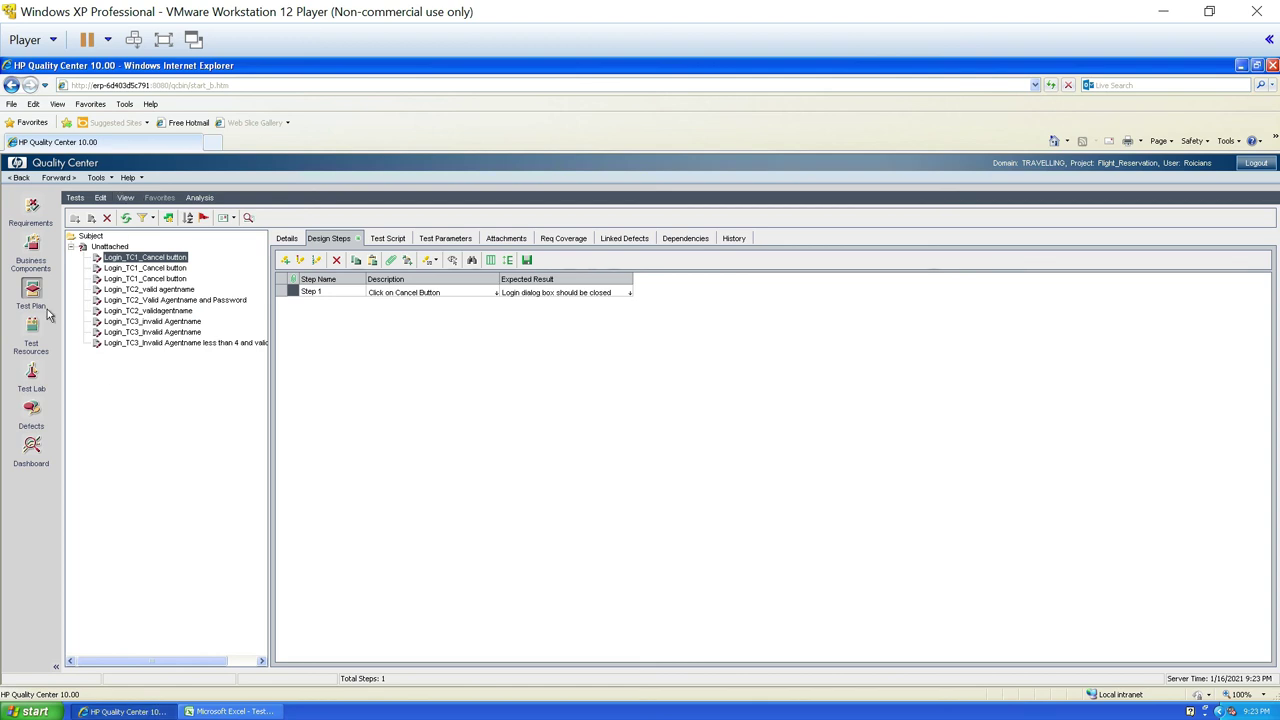
left_click(72, 247)
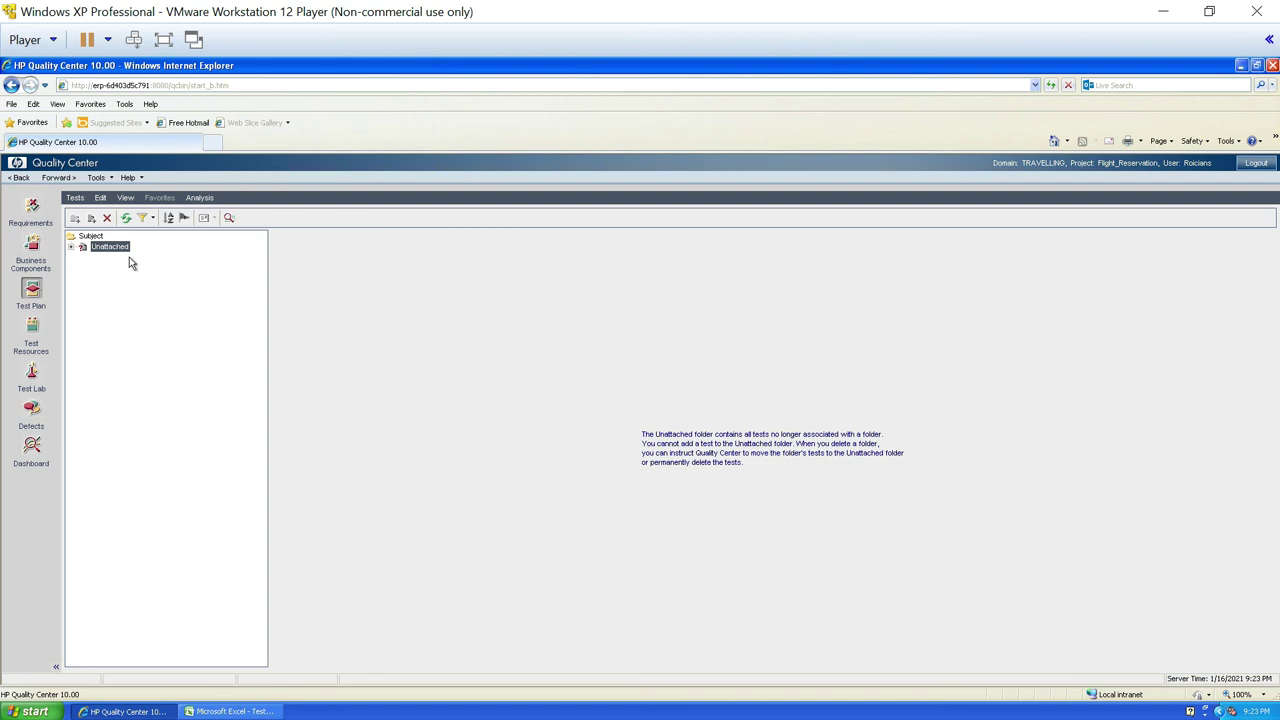
left_click(126, 218)
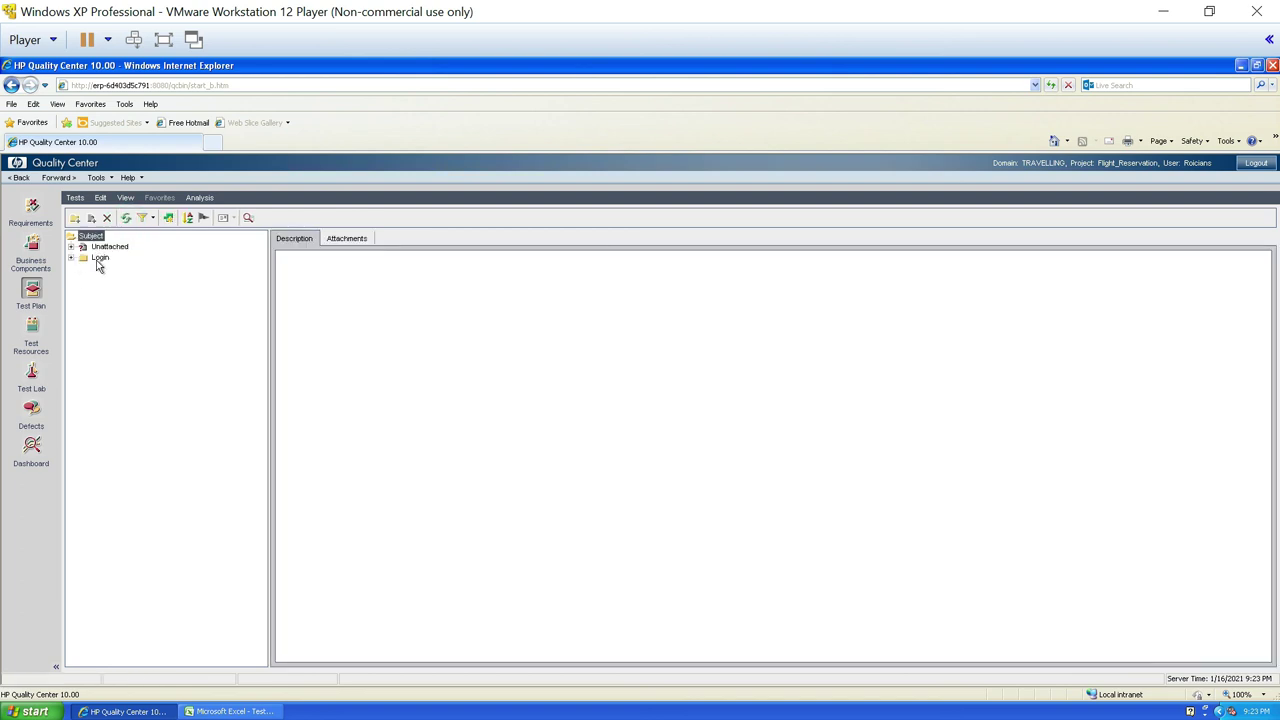
double_click(99, 260)
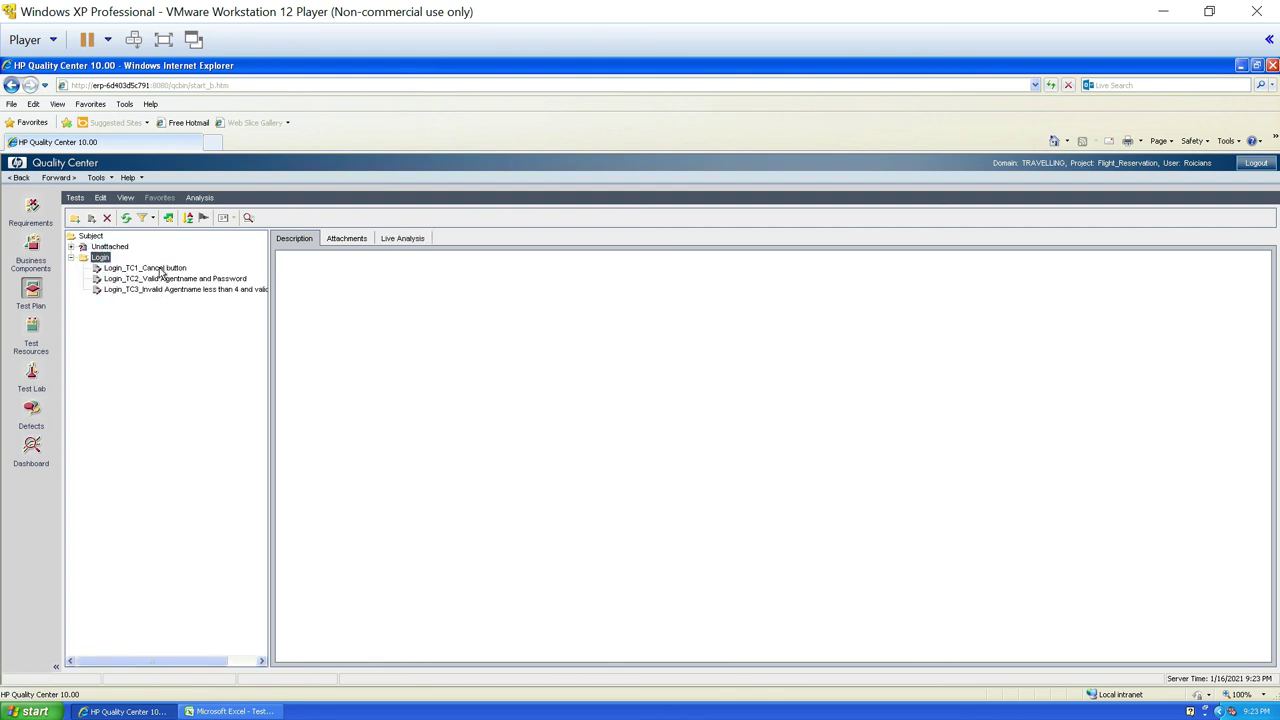
- In the details of Login_TC2_Valid Agentname and Password, put "Precondition" and the "Login" dialogbox sentence of the description on separate lines
left_click(158, 279)
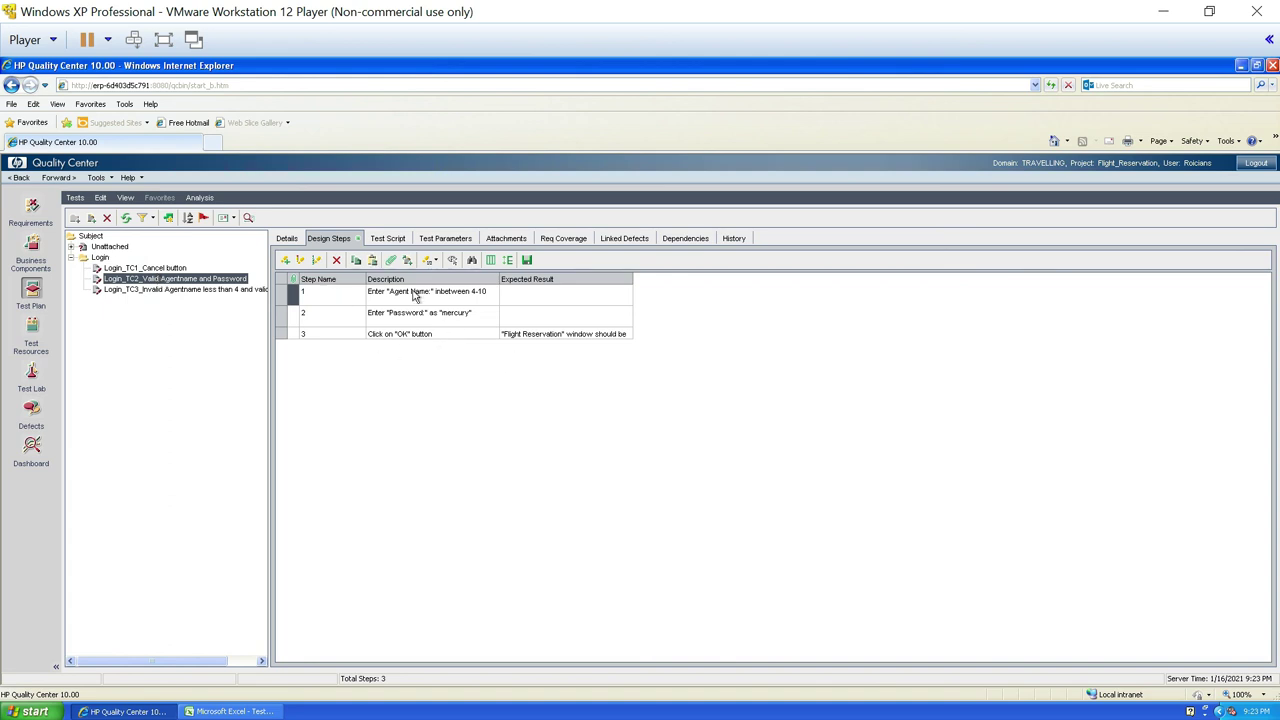
left_click(287, 240)
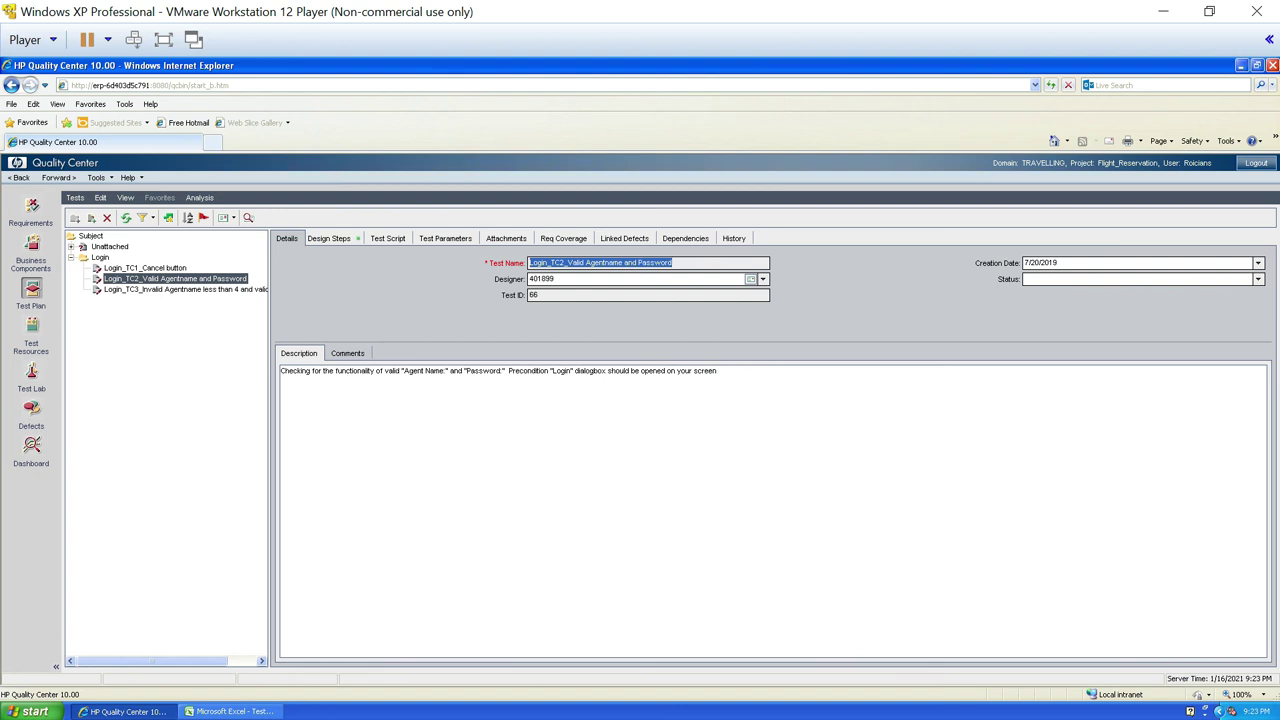
left_click(509, 371)
key("Return")
key("ctrl+Right")
key("Return")
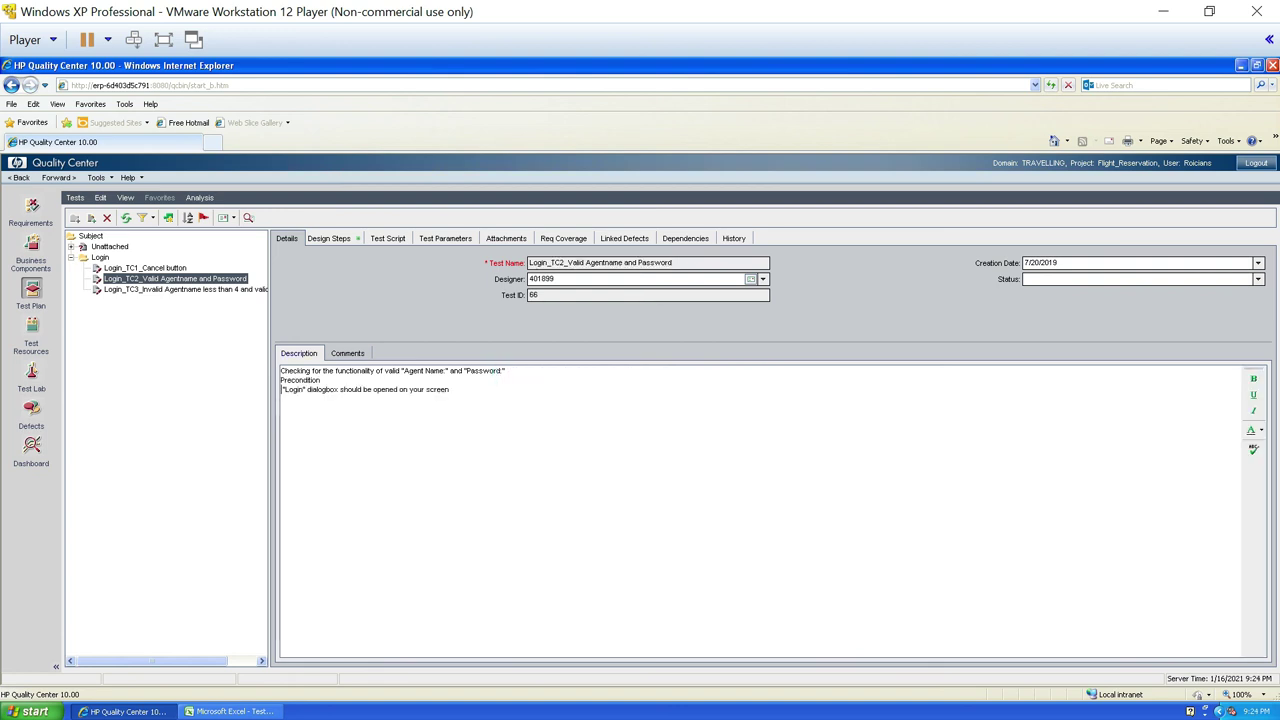